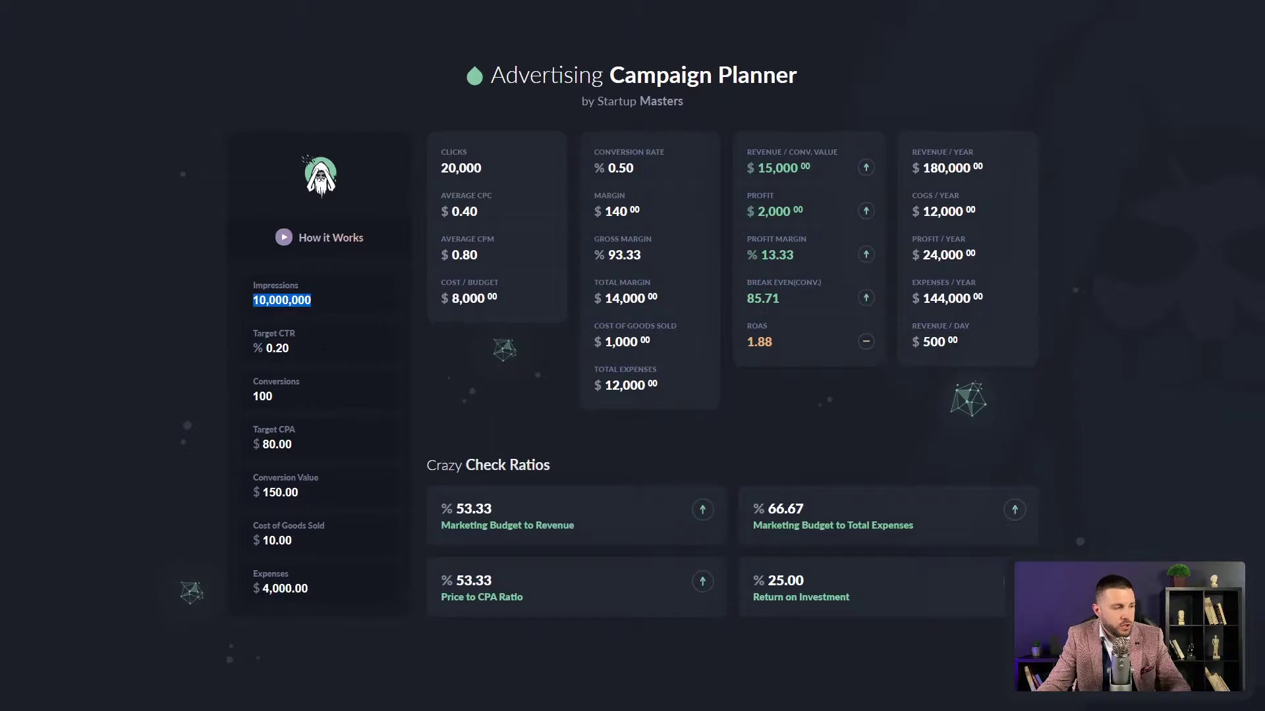
# Examine the campaign inputs one by one: target CTR, conversions, target CPA, conversion value and expenses
pyautogui.moveTo(290, 348); pyautogui.dragTo(258, 347)
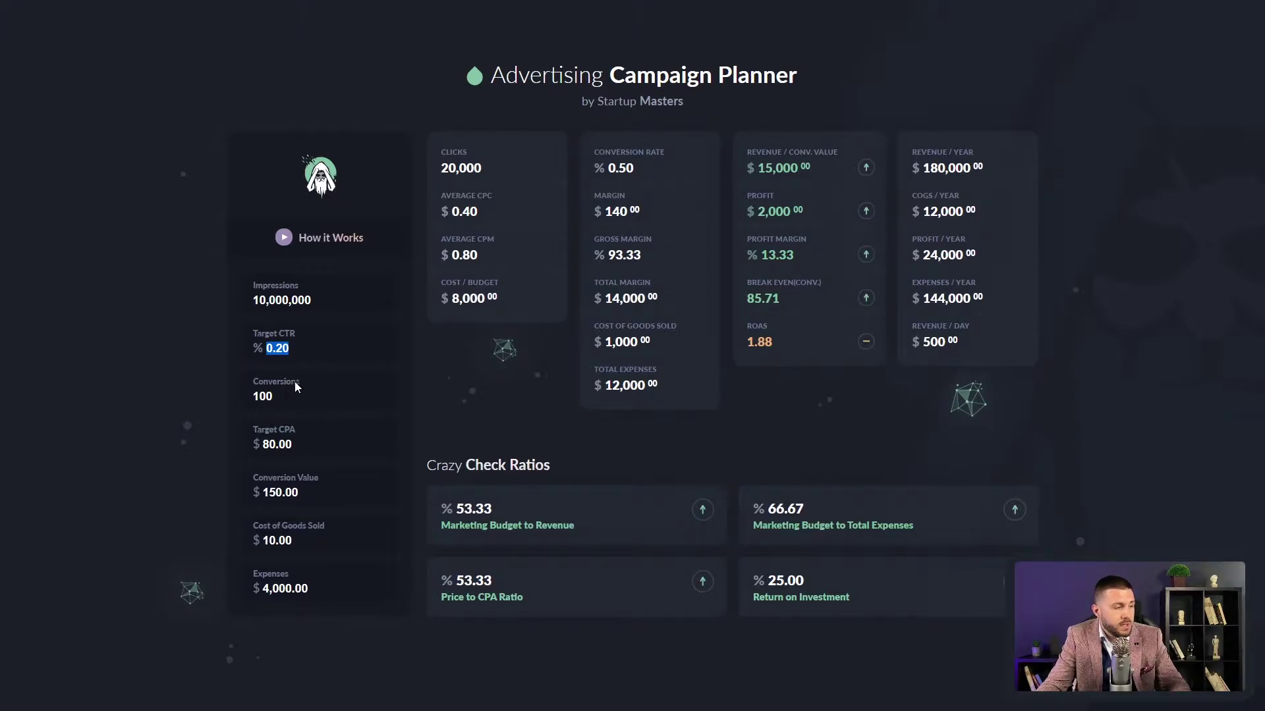
pyautogui.press('Tab')
pyautogui.click(349, 399)
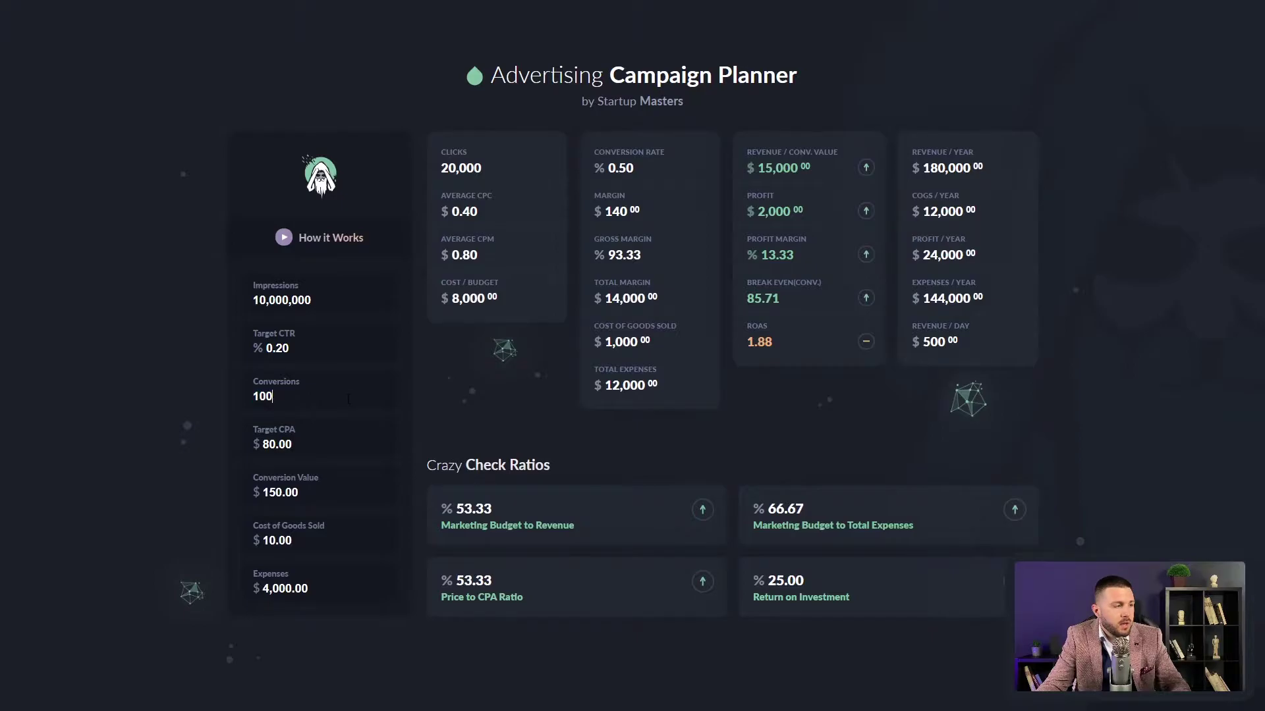
pyautogui.press('Tab')
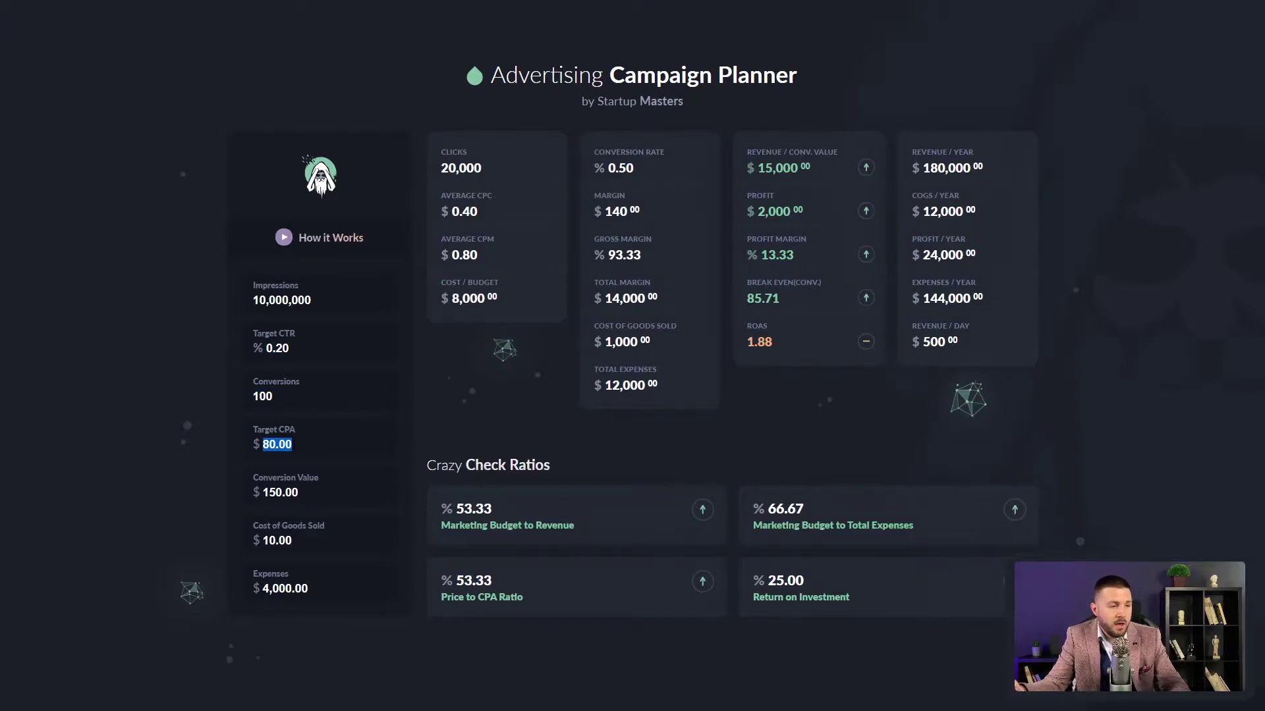
pyautogui.click(338, 442)
pyautogui.moveTo(321, 494); pyautogui.dragTo(252, 492)
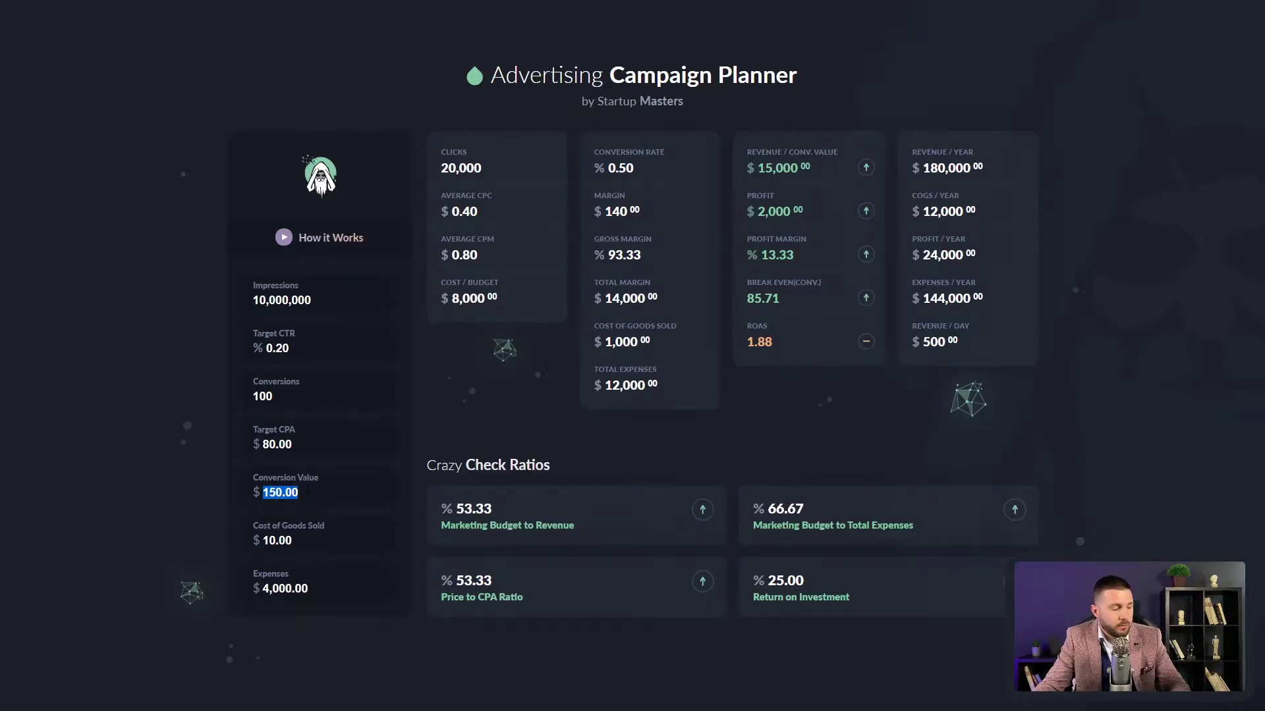
pyautogui.click(317, 497)
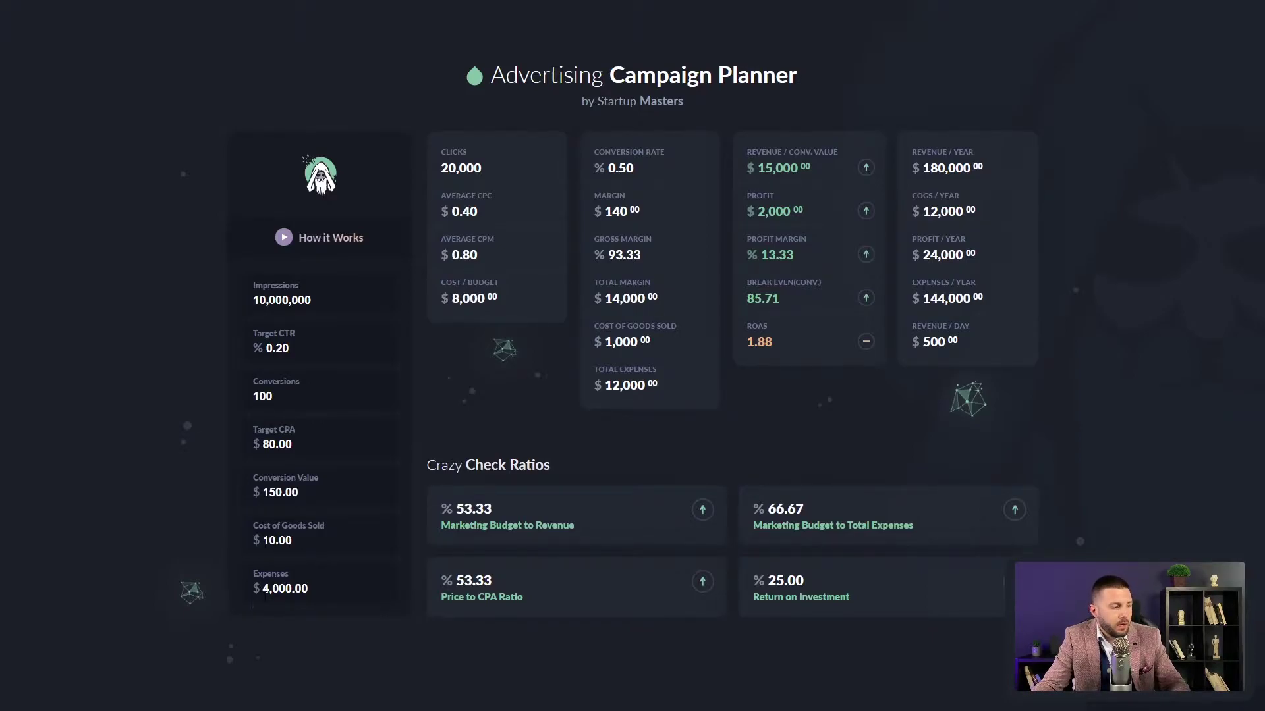
pyautogui.moveTo(264, 588); pyautogui.dragTo(320, 588)
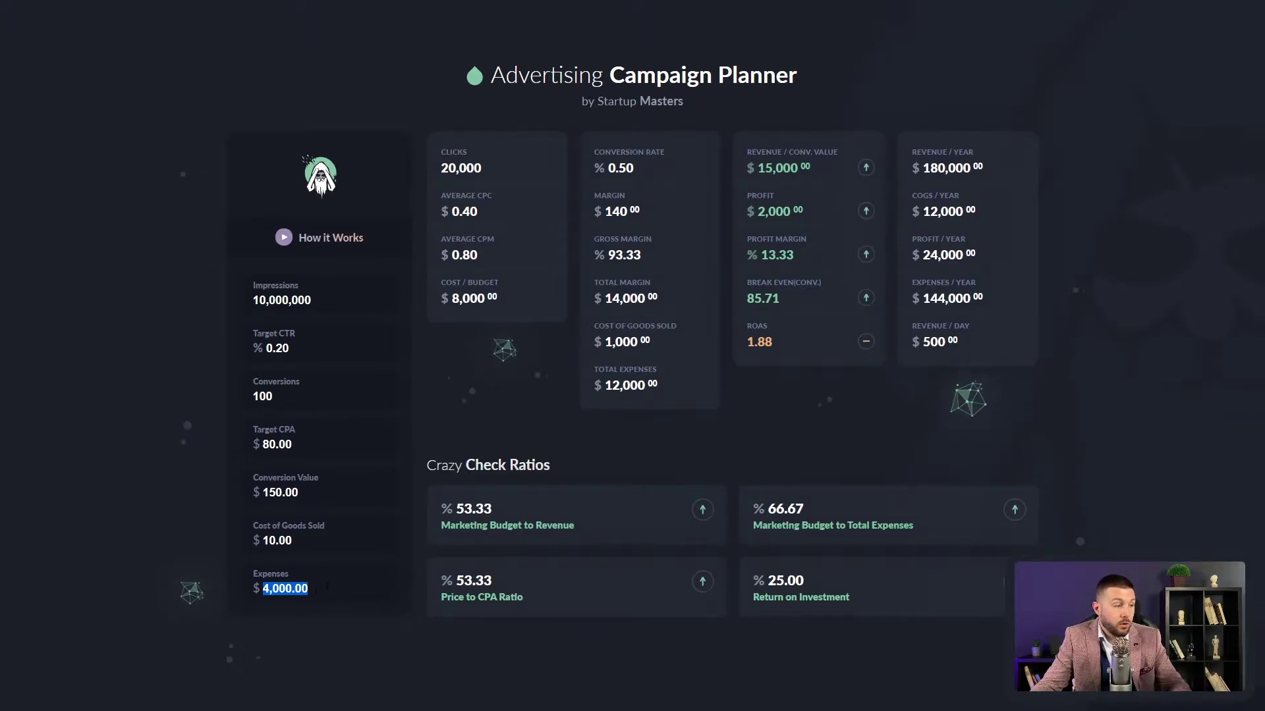
pyautogui.click(326, 586)
pyautogui.moveTo(331, 587); pyautogui.dragTo(249, 590)
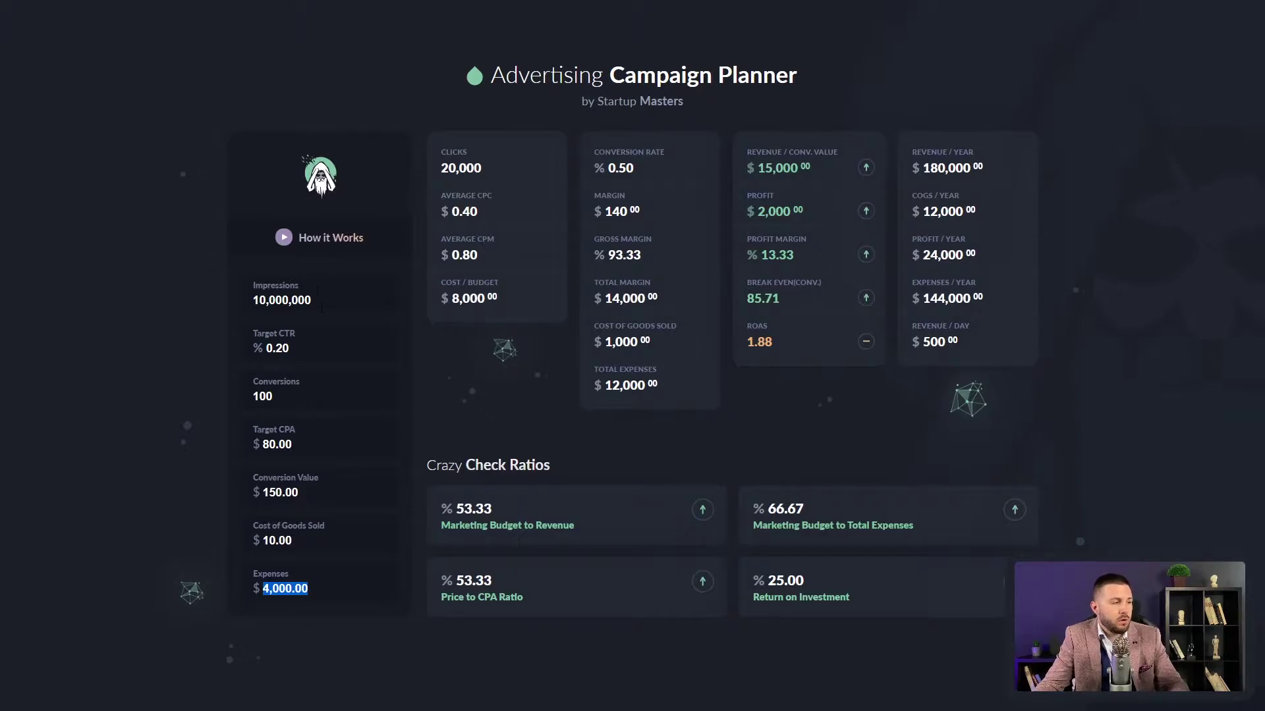
# Examine the calculated clicks, average CPC, average CPM and cost/budget results
pyautogui.moveTo(483, 173); pyautogui.dragTo(436, 162)
pyautogui.click(529, 172)
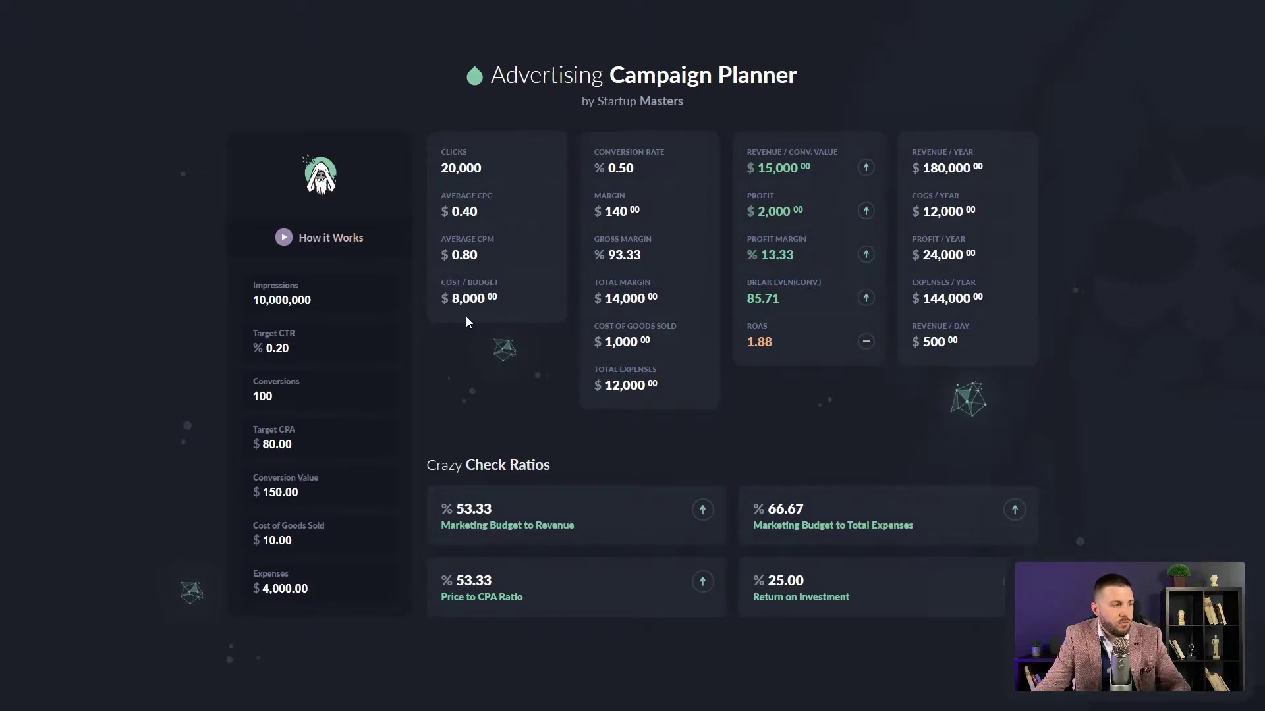
pyautogui.moveTo(452, 298); pyautogui.dragTo(492, 298)
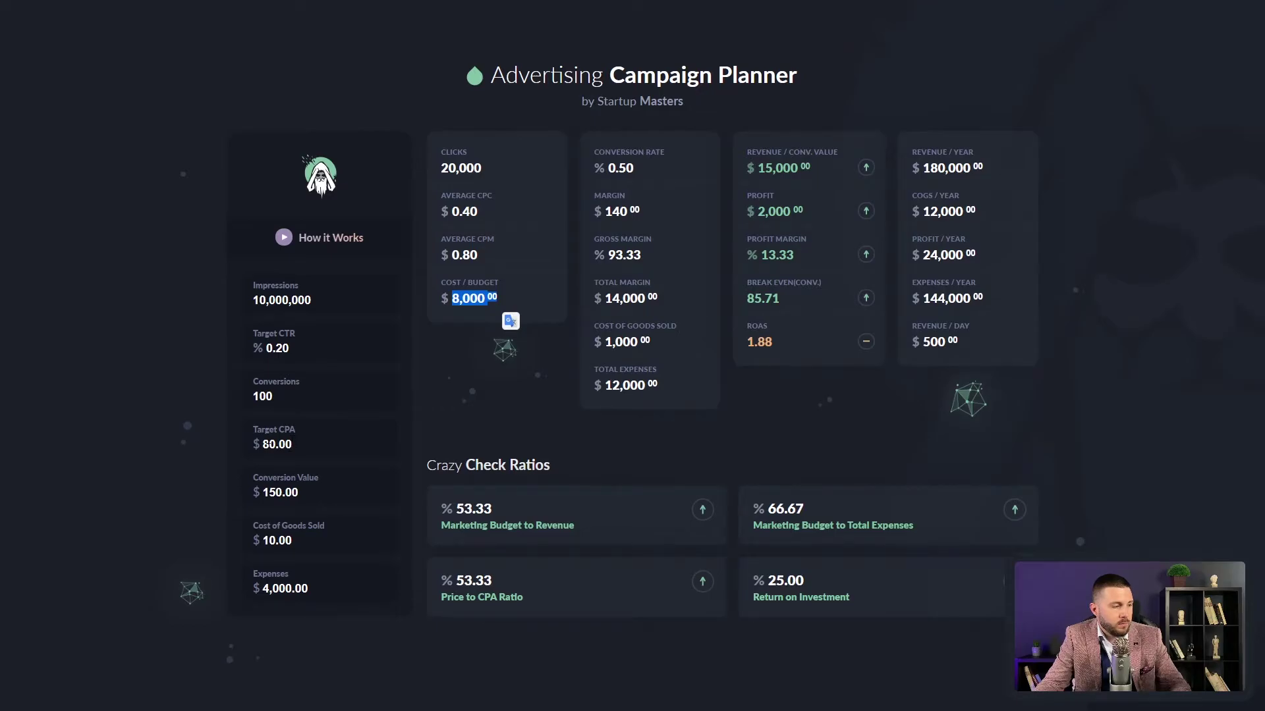
pyautogui.click(465, 302)
pyautogui.doubleClick(456, 298)
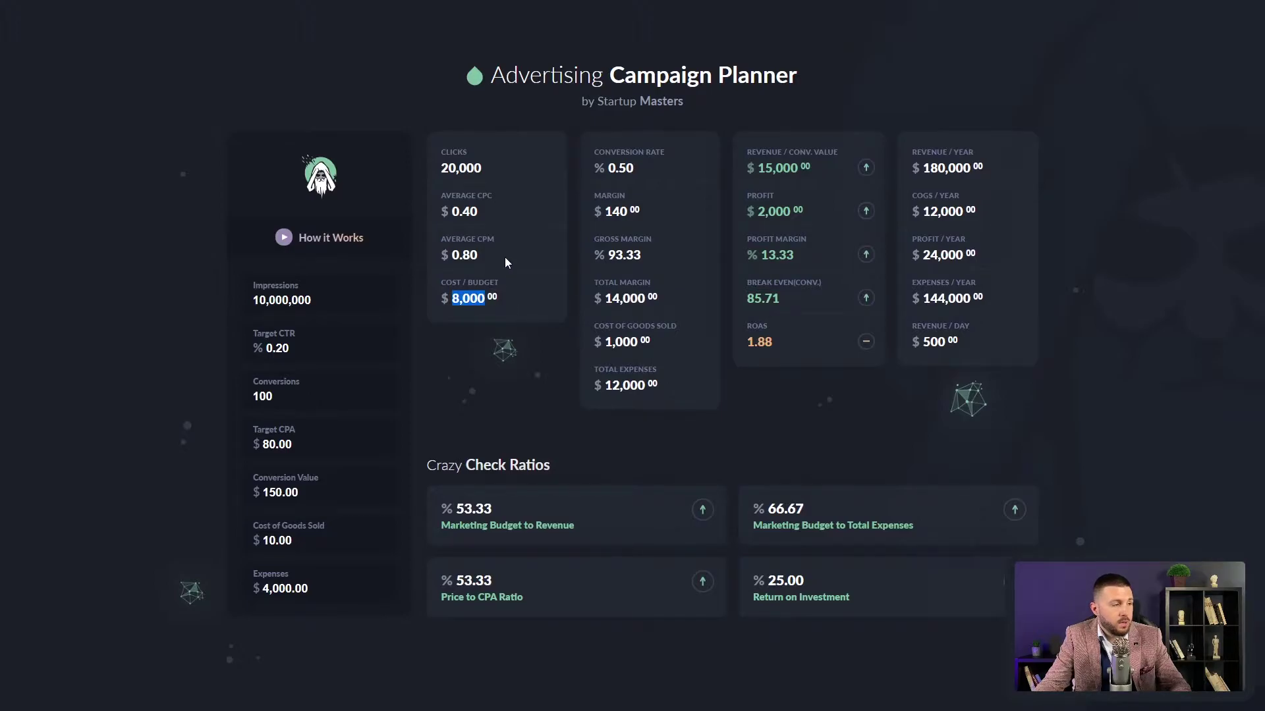
pyautogui.click(495, 215)
pyautogui.moveTo(479, 212); pyautogui.dragTo(433, 210)
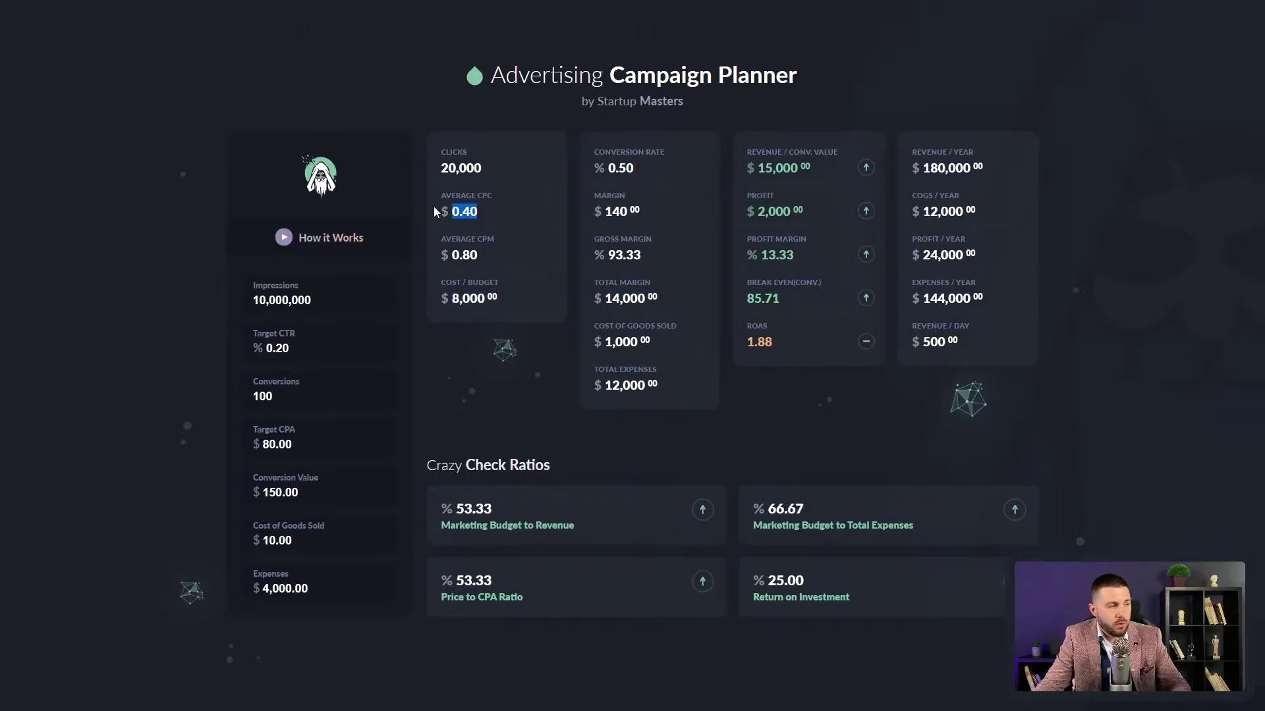
pyautogui.moveTo(493, 256); pyautogui.dragTo(448, 263)
pyautogui.click(511, 240)
pyautogui.click(515, 164)
pyautogui.moveTo(487, 169); pyautogui.dragTo(441, 168)
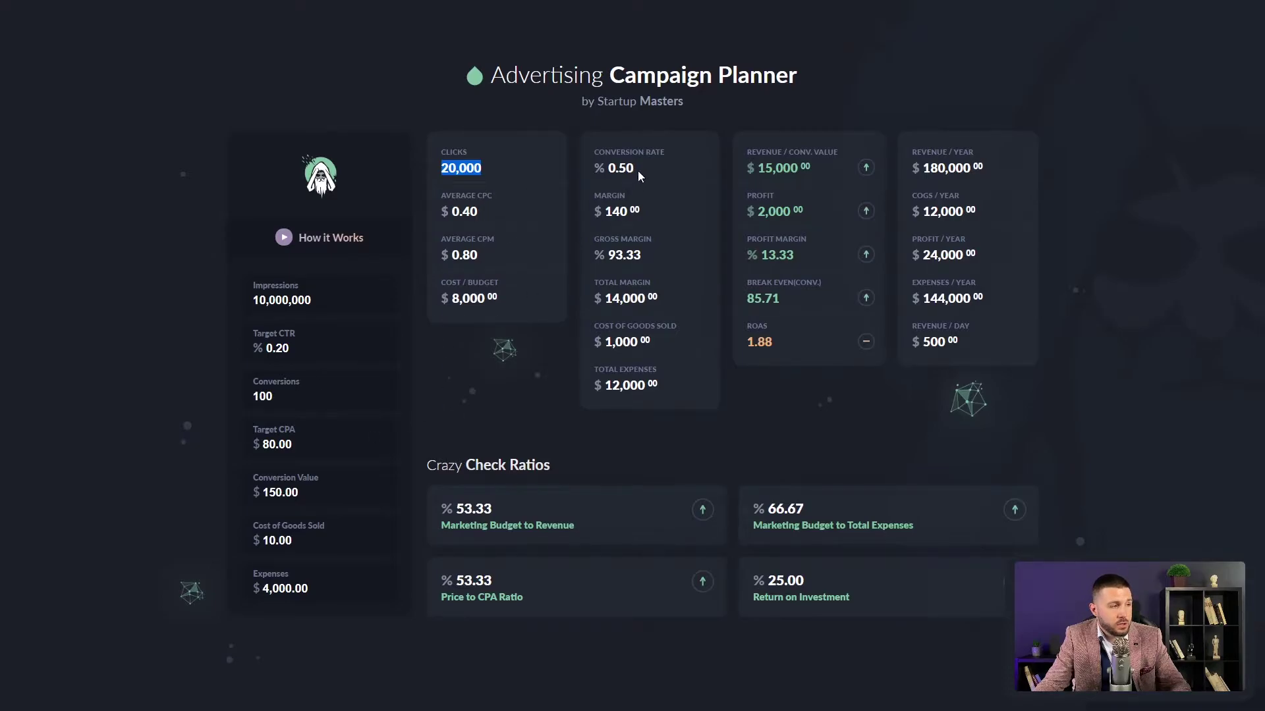
# Examine the conversion rate, margin and gross margin results and compare them with the conversion value input
pyautogui.moveTo(638, 170); pyautogui.dragTo(596, 168)
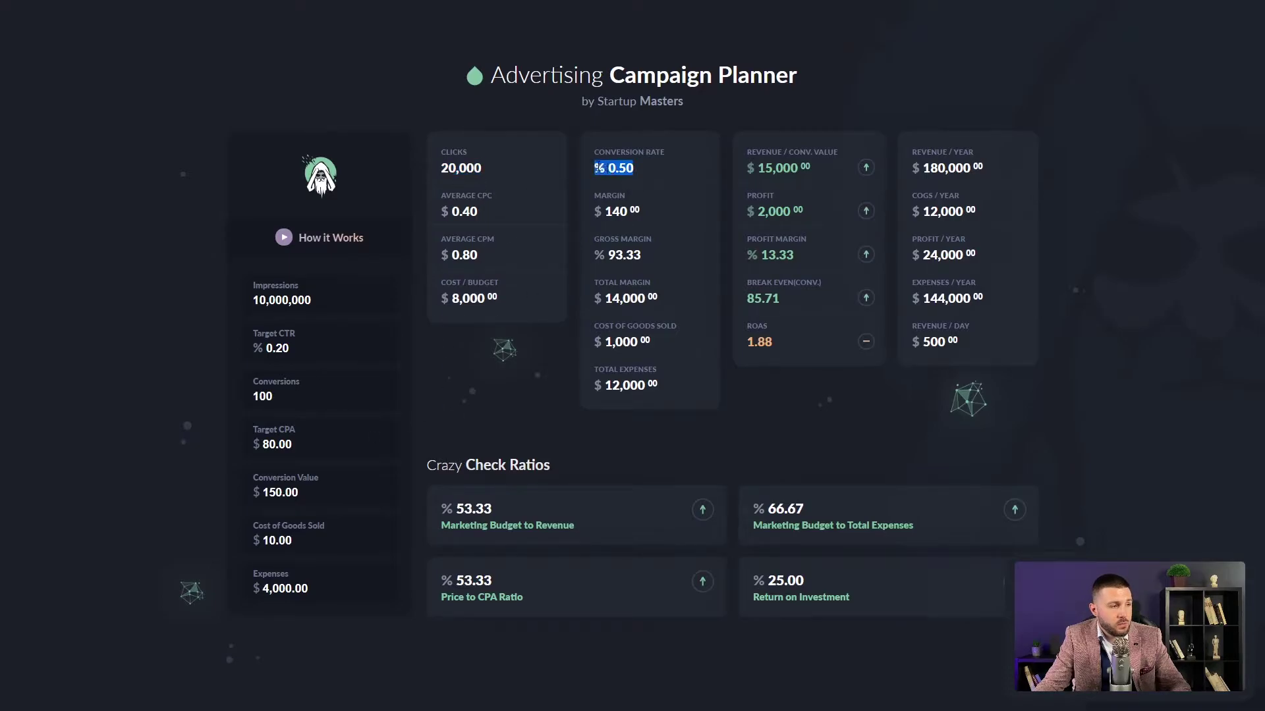
pyautogui.click(659, 208)
pyautogui.moveTo(640, 211); pyautogui.dragTo(604, 211)
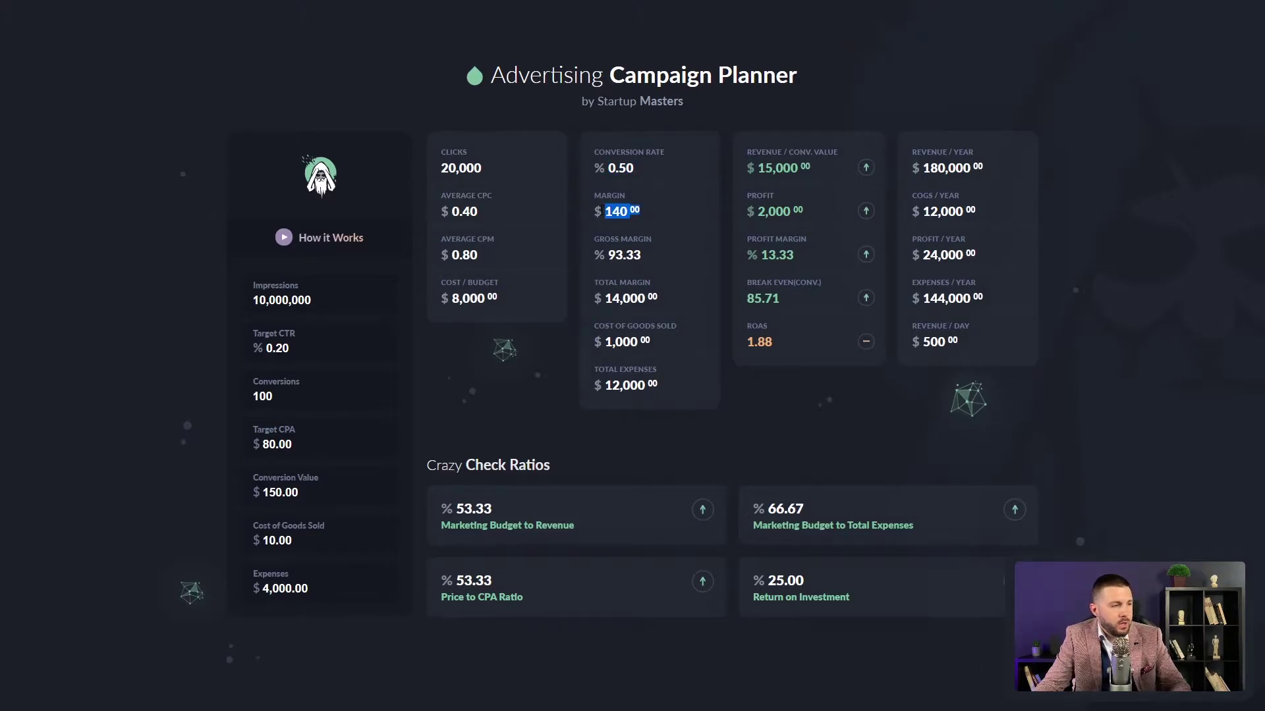
pyautogui.click(663, 214)
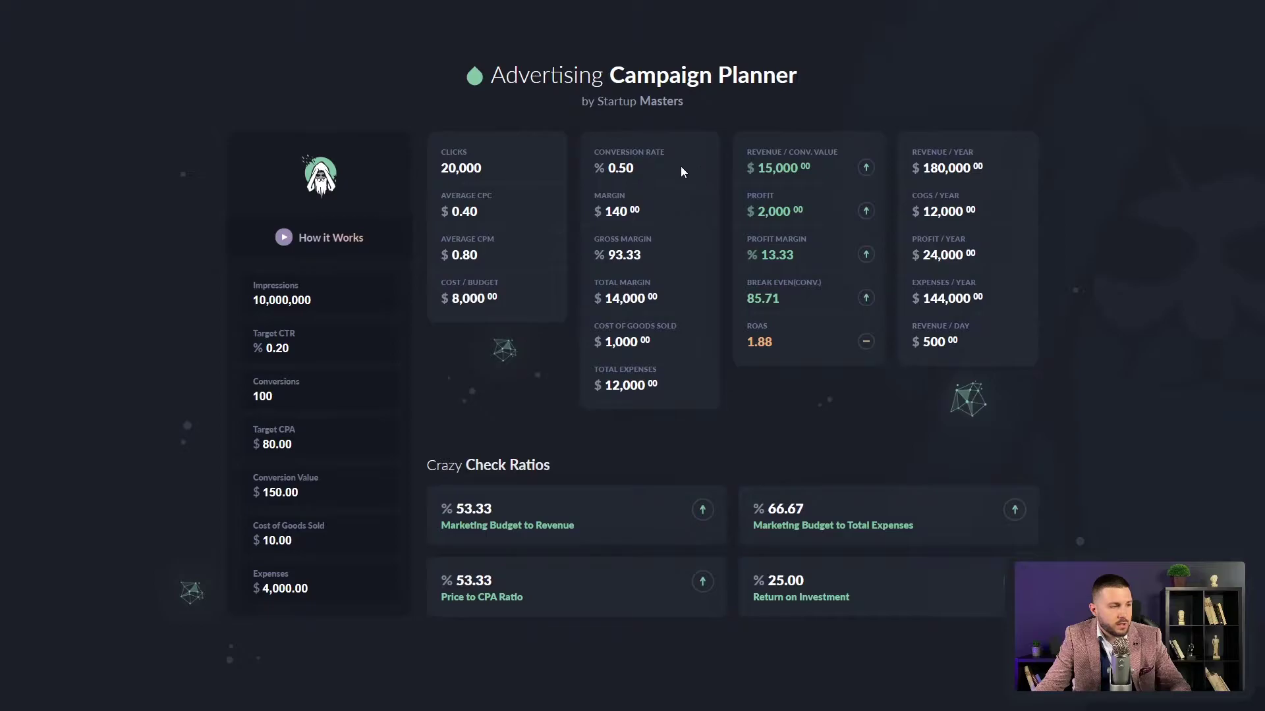
pyautogui.moveTo(606, 255); pyautogui.dragTo(637, 254)
pyautogui.moveTo(604, 212); pyautogui.dragTo(636, 211)
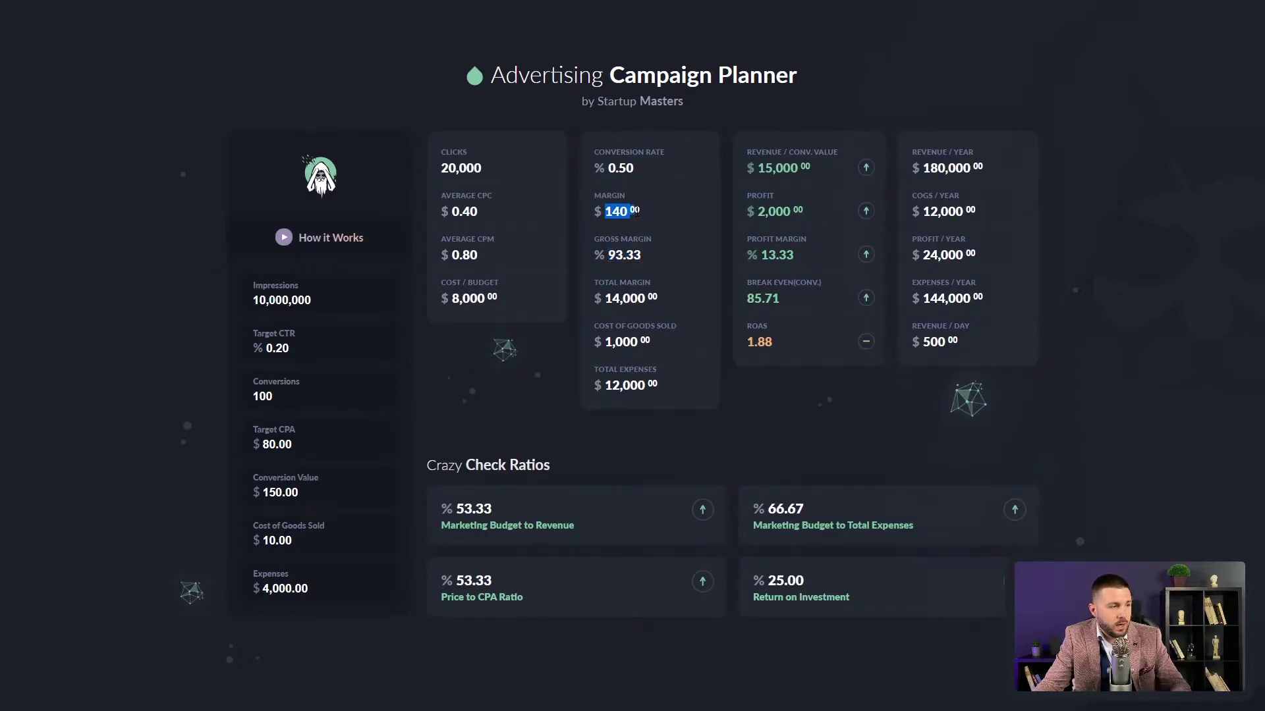
pyautogui.moveTo(607, 255); pyautogui.dragTo(644, 255)
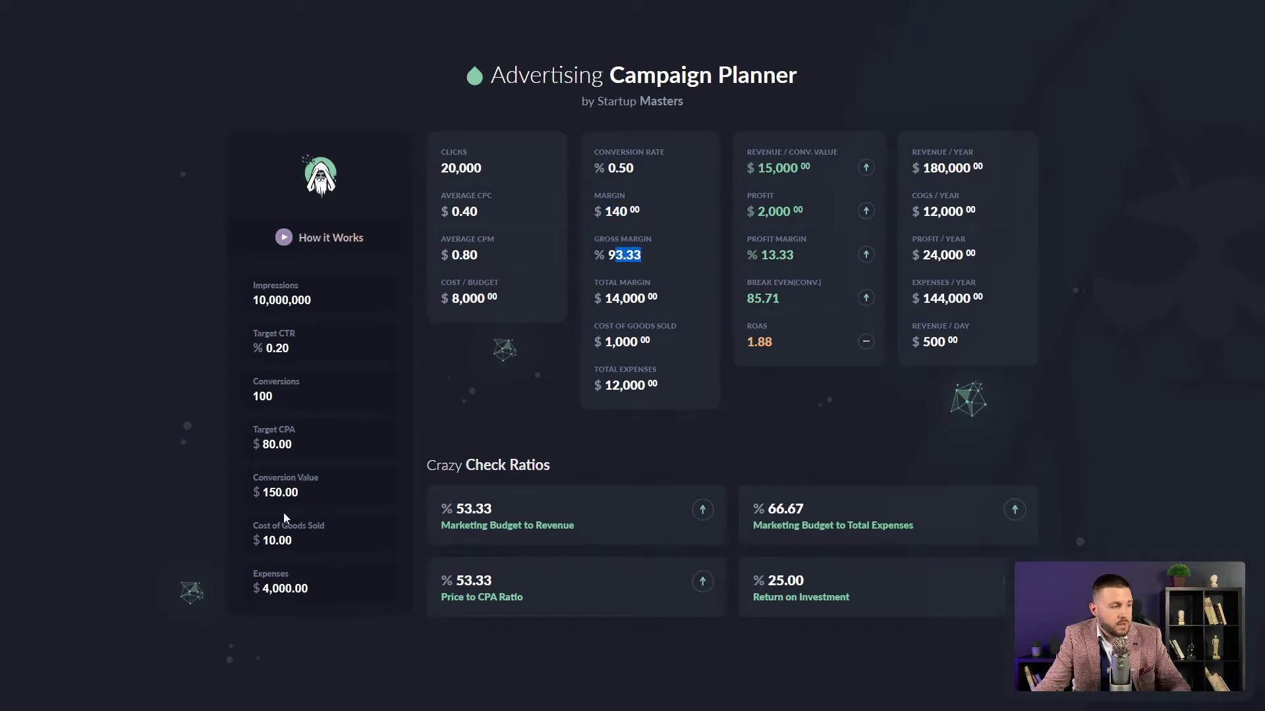
pyautogui.moveTo(268, 492); pyautogui.dragTo(298, 492)
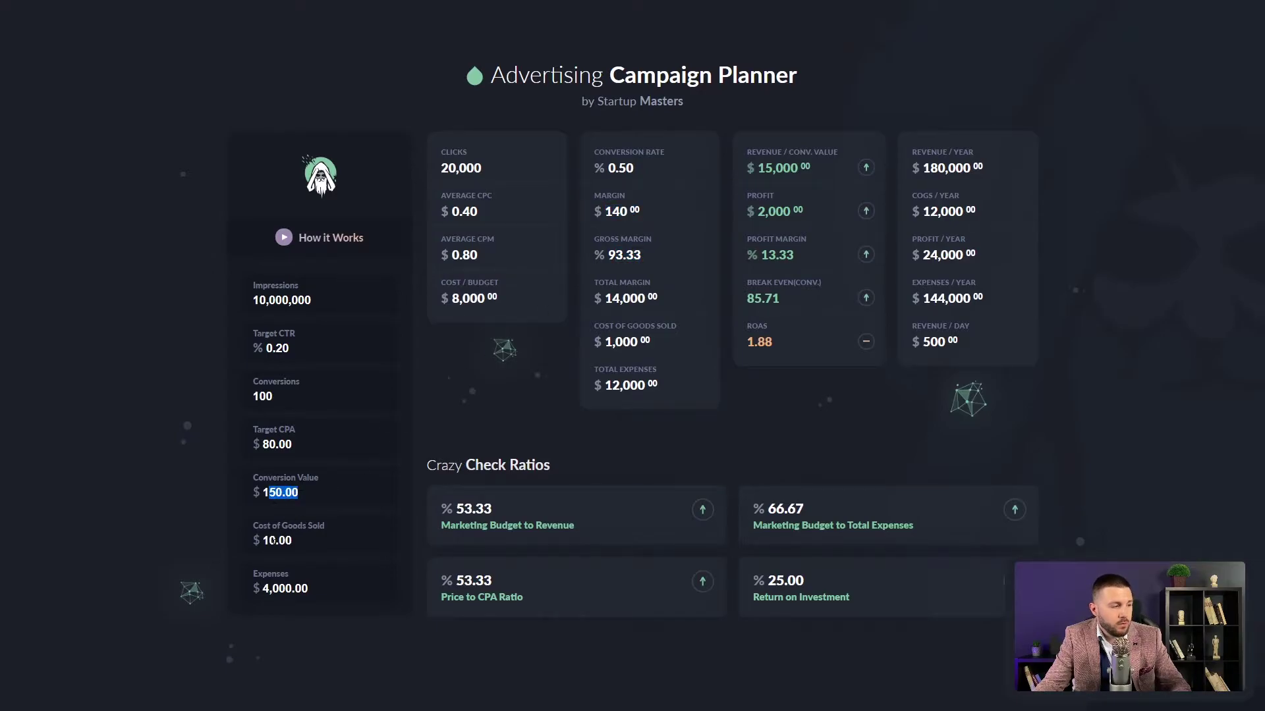
# Set the cost of goods sold to $55.00 and the target CPA to $50.00
pyautogui.moveTo(276, 540); pyautogui.dragTo(264, 540)
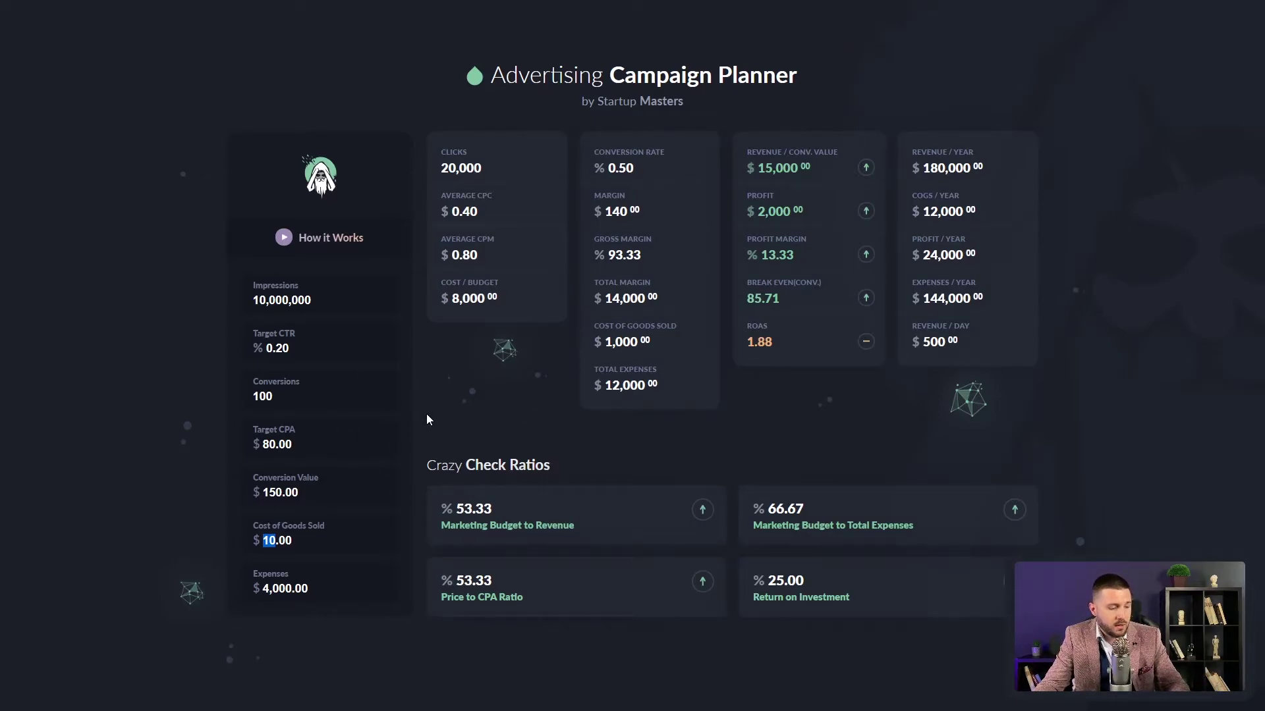
pyautogui.write('55')
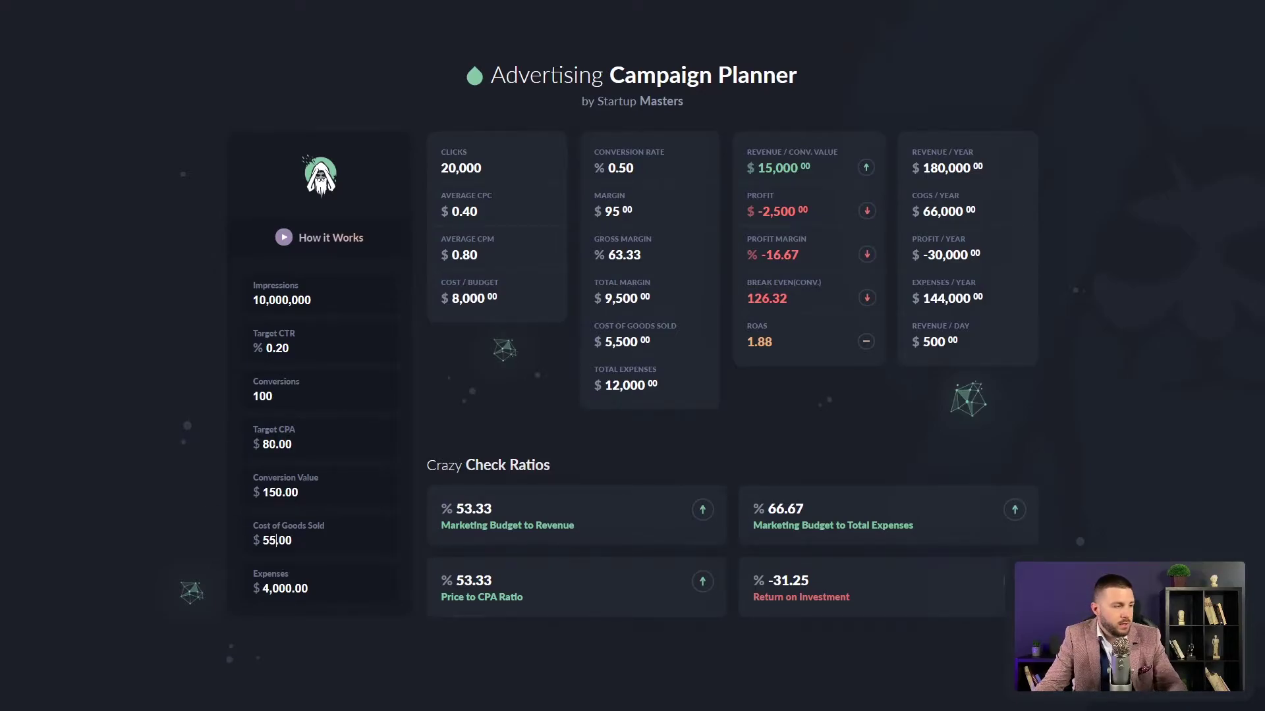
pyautogui.moveTo(263, 445); pyautogui.dragTo(272, 445)
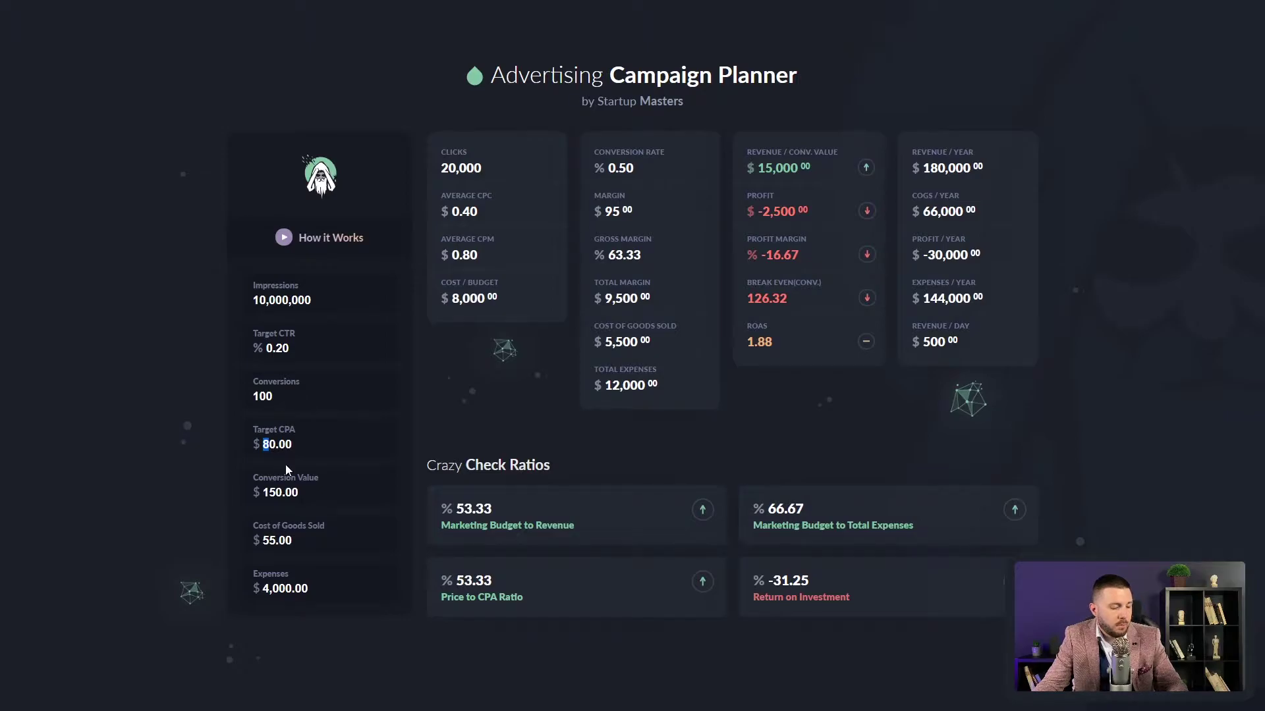
pyautogui.write('5')
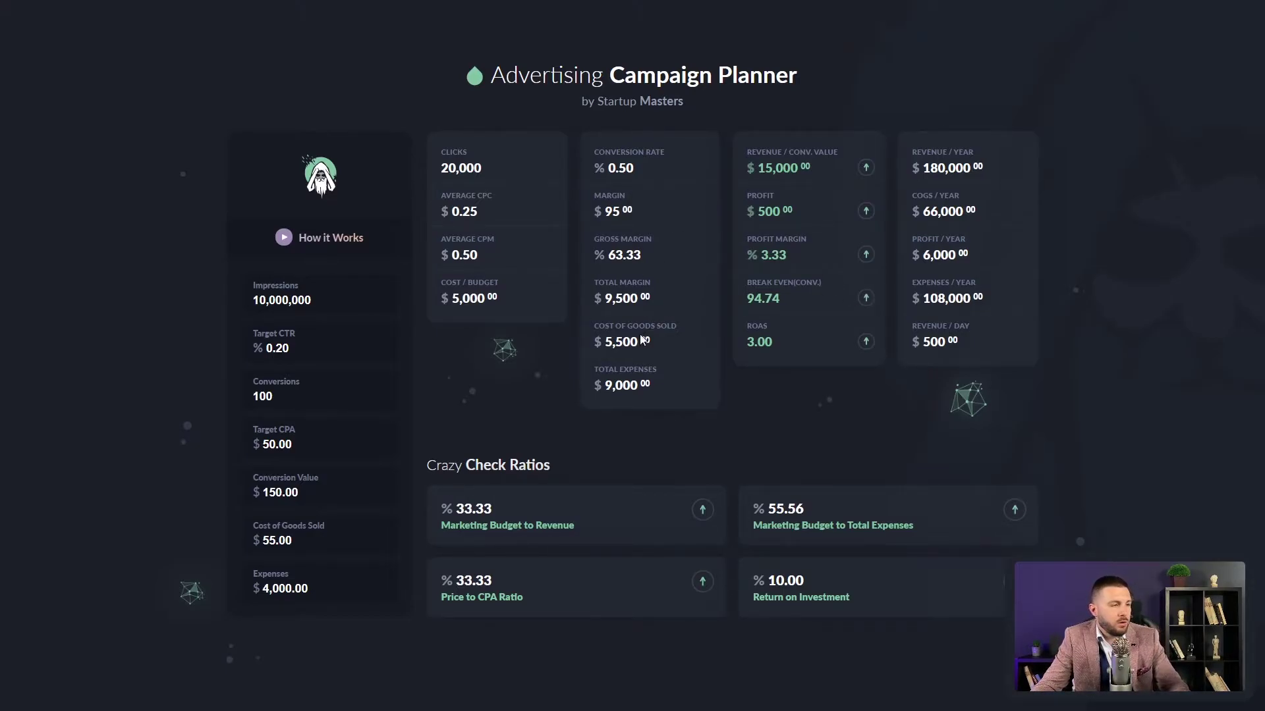
# Examine the recalculated cost of goods sold, total expenses, revenue, profit, profit margin, break-even conversions and ROAS
pyautogui.doubleClick(605, 341)
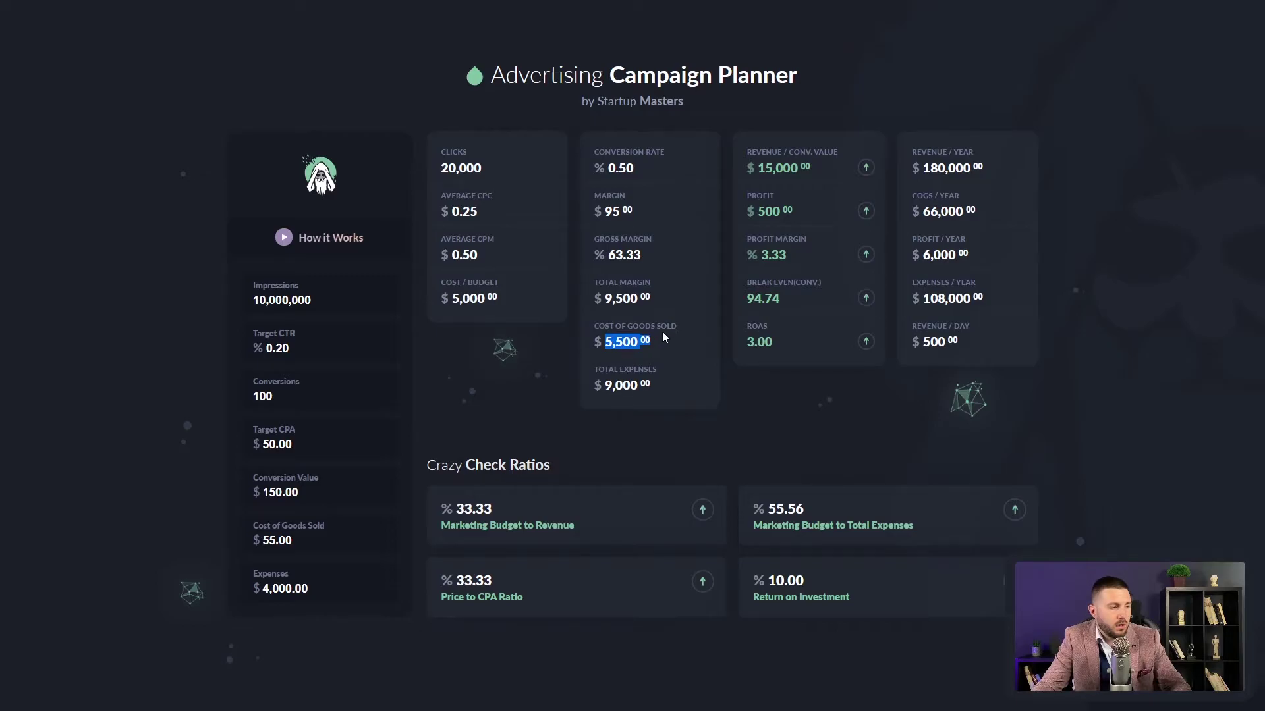
pyautogui.moveTo(638, 385); pyautogui.dragTo(607, 386)
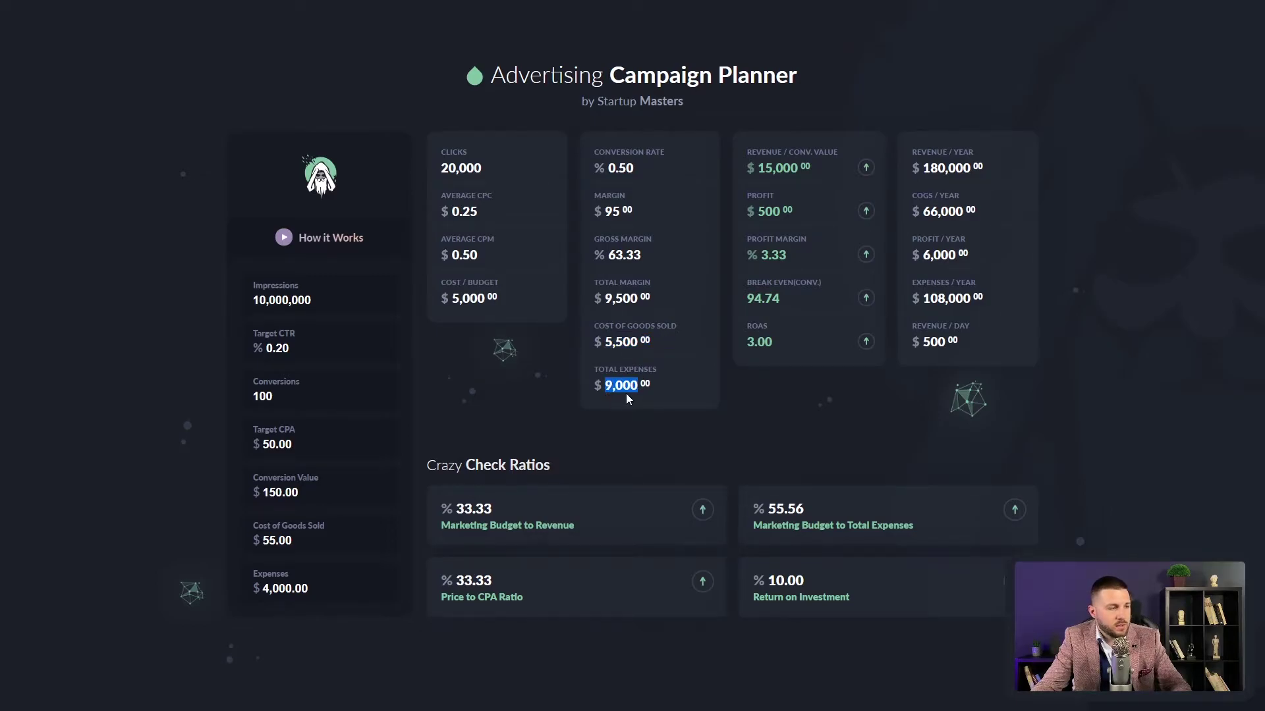
pyautogui.click(453, 298)
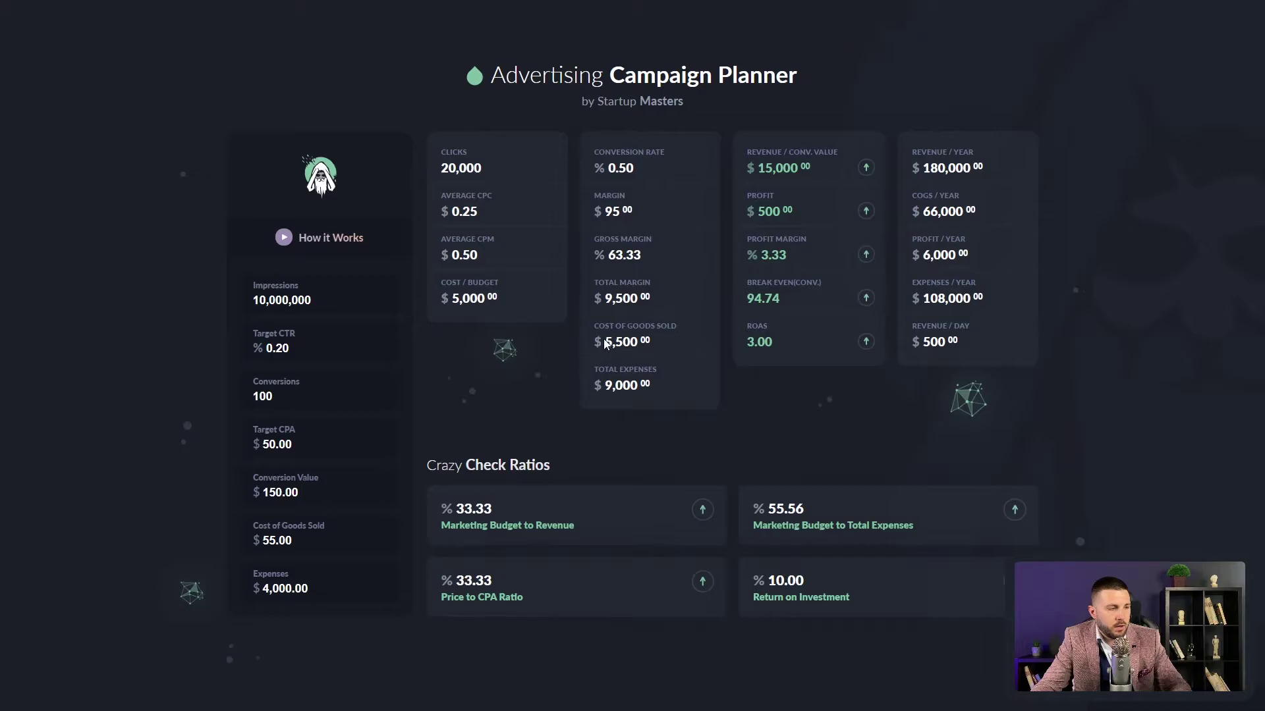
pyautogui.moveTo(758, 211); pyautogui.dragTo(772, 211)
pyautogui.doubleClick(793, 251)
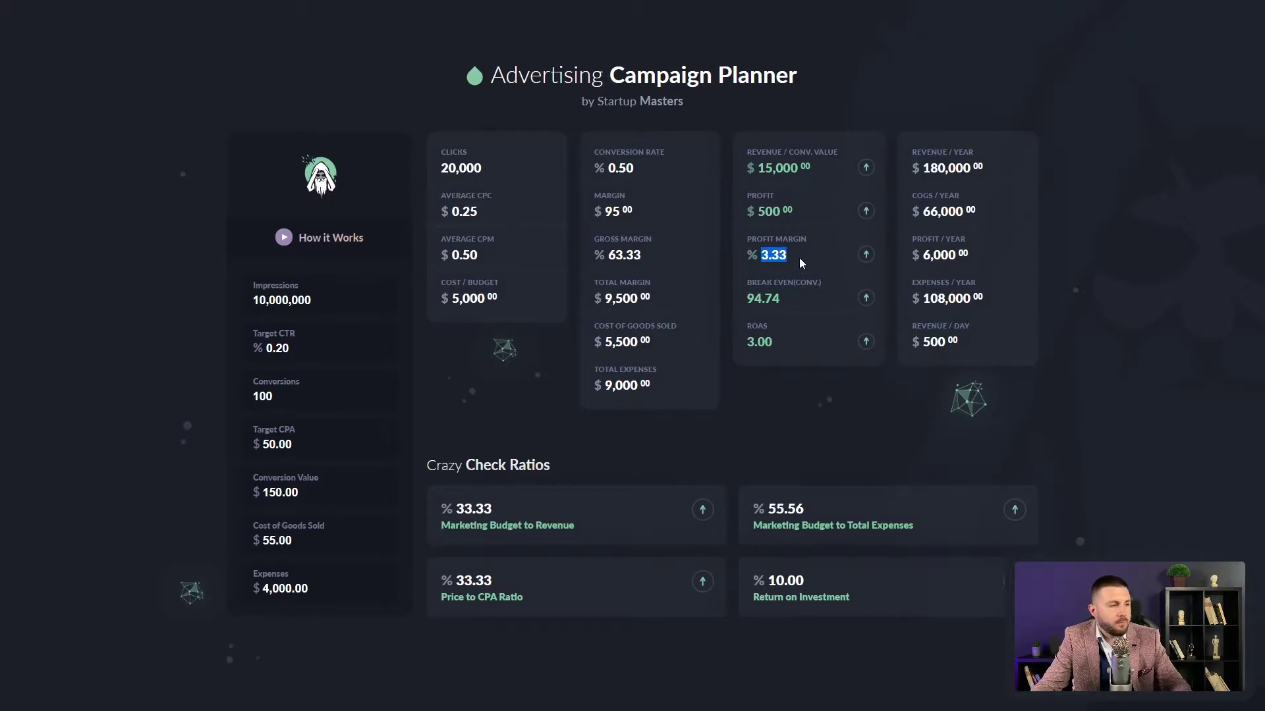
pyautogui.moveTo(758, 212); pyautogui.dragTo(795, 210)
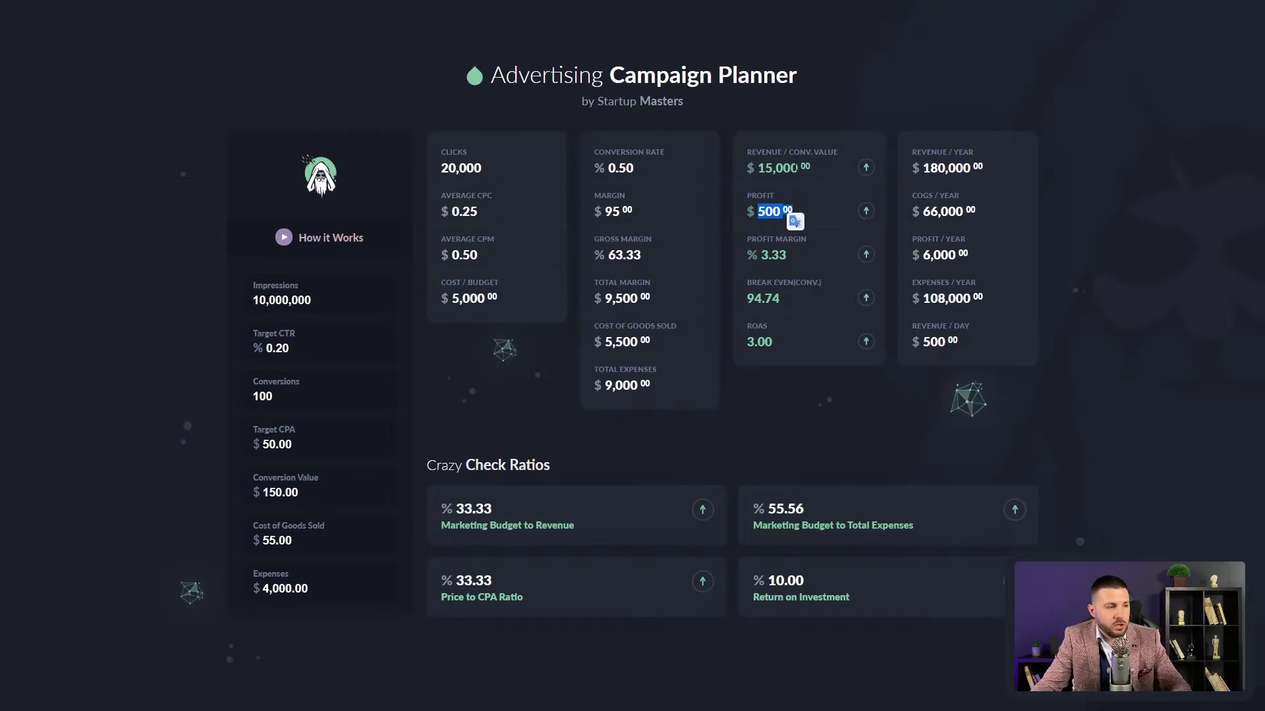
pyautogui.moveTo(773, 167); pyautogui.dragTo(814, 178)
pyautogui.click(790, 284)
pyautogui.moveTo(747, 299); pyautogui.dragTo(762, 300)
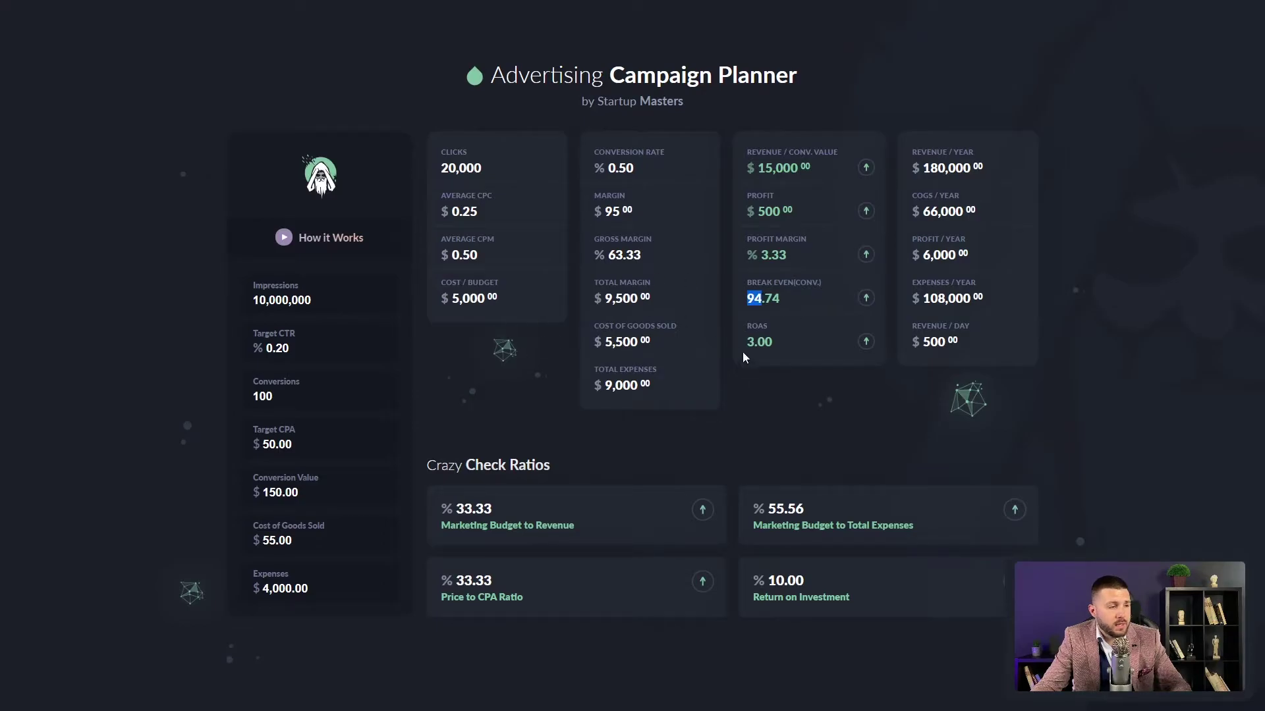
pyautogui.moveTo(748, 341); pyautogui.dragTo(779, 346)
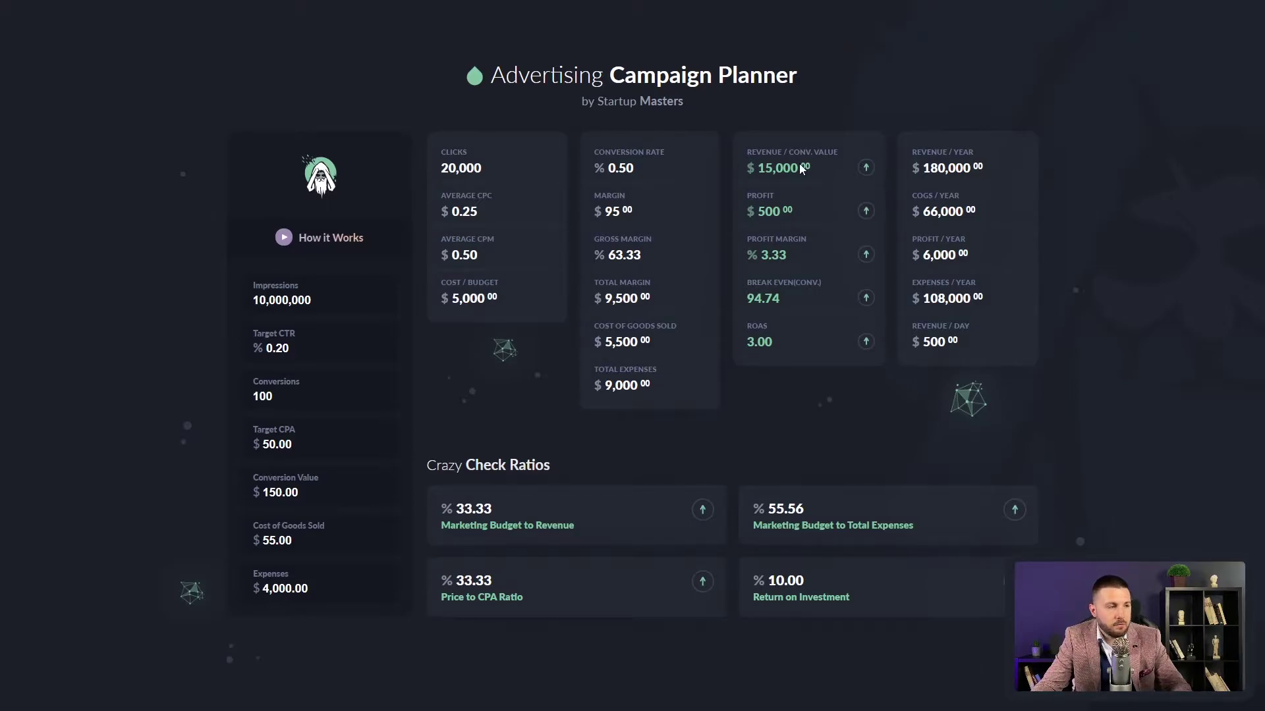
pyautogui.click(792, 344)
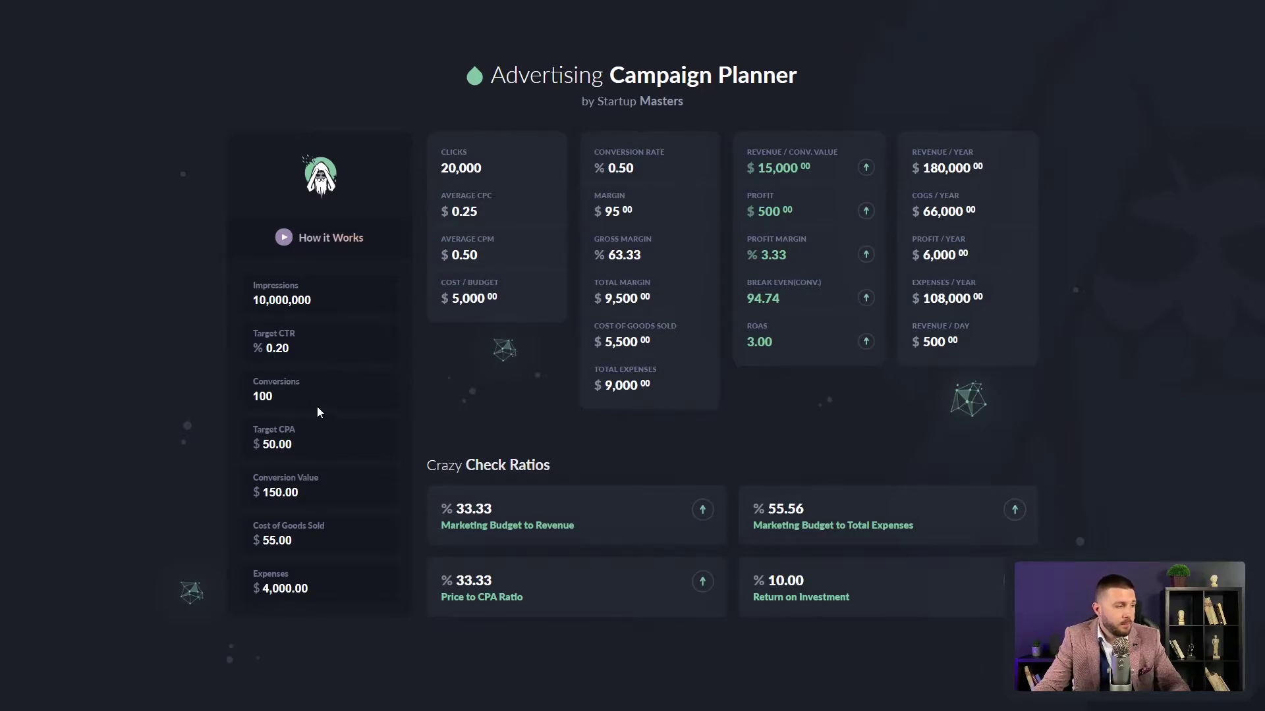
# Review the target CTR and conversions inputs of the campaign
pyautogui.moveTo(259, 300); pyautogui.dragTo(275, 348)
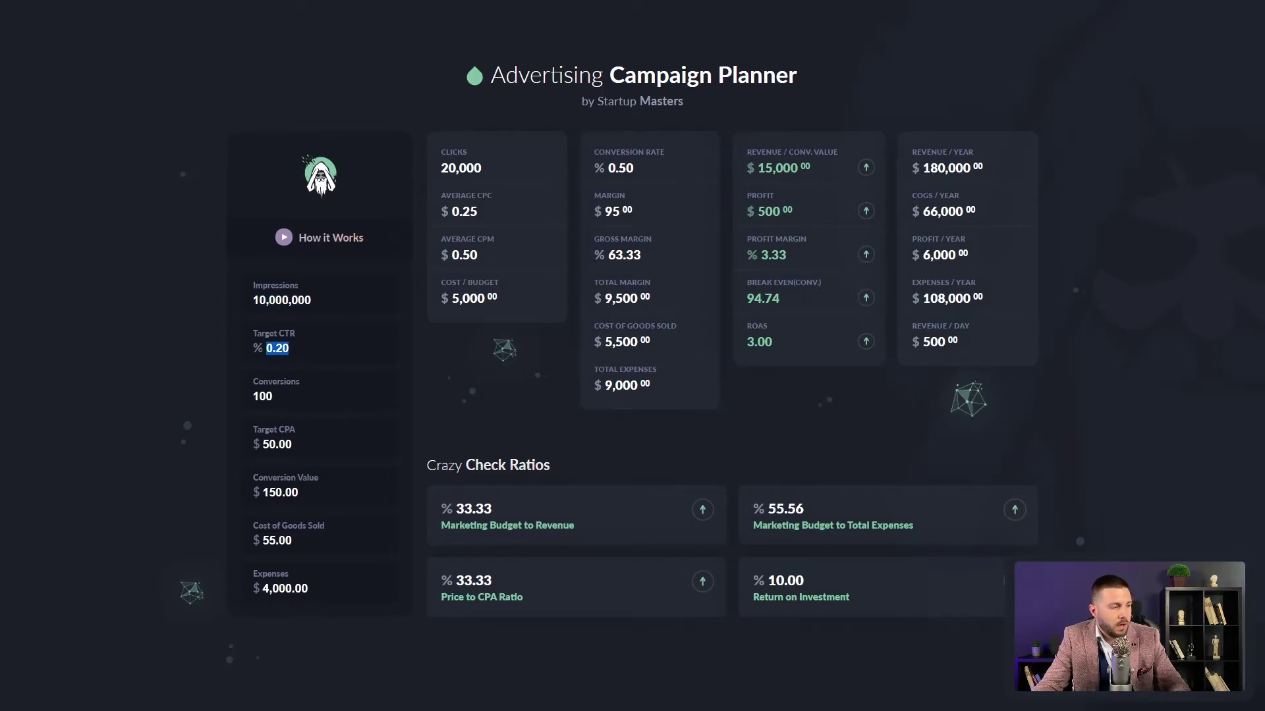
pyautogui.click(309, 348)
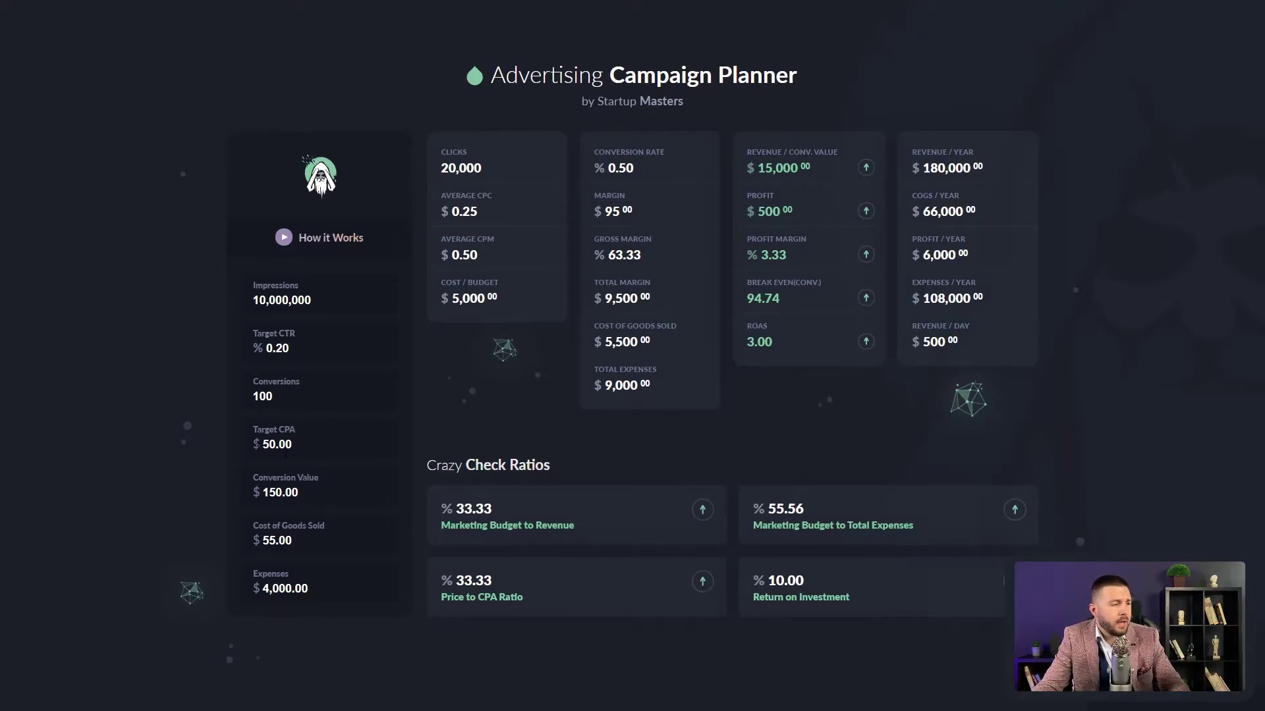
pyautogui.moveTo(276, 399); pyautogui.dragTo(260, 397)
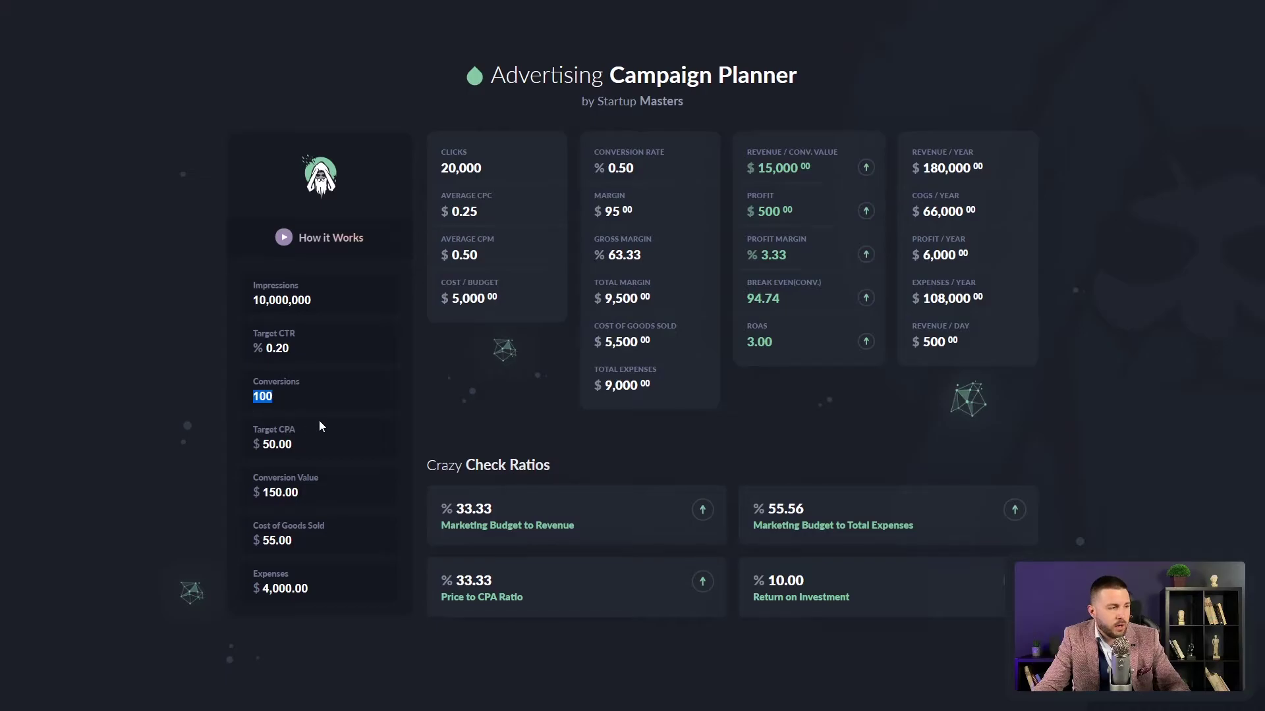
pyautogui.click(301, 445)
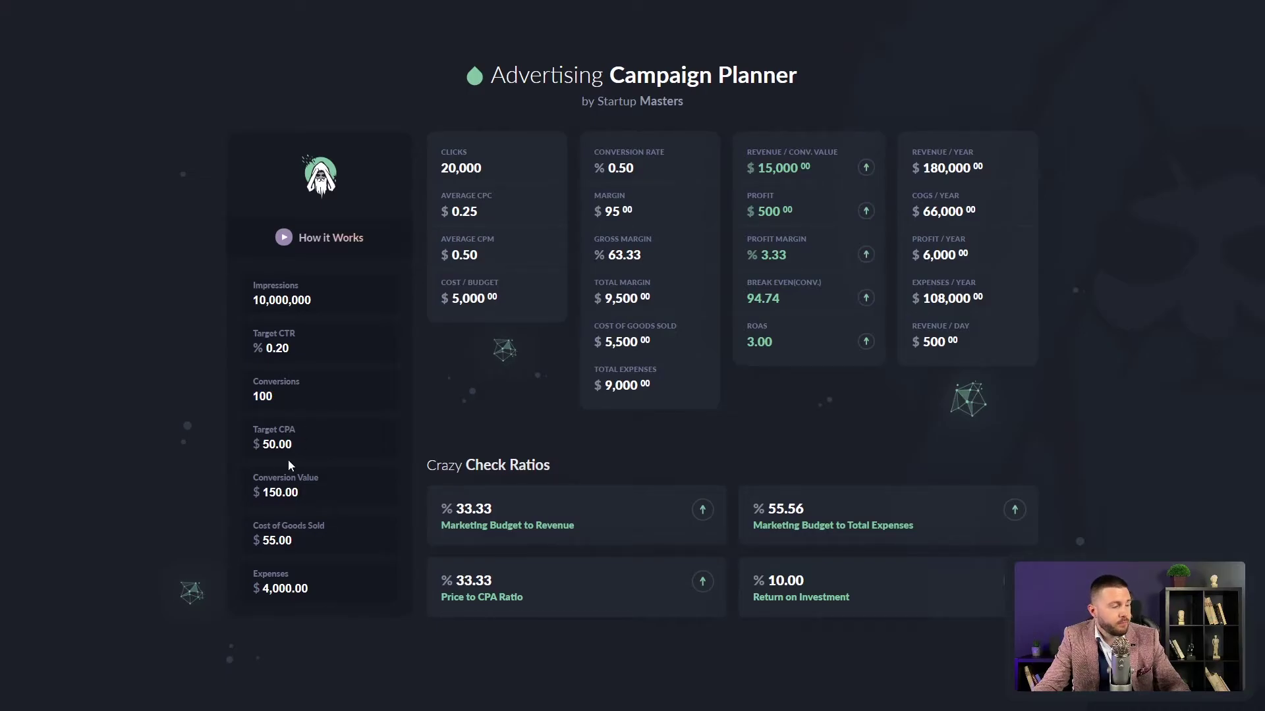
# Set the target CPA to $80.00 and the cost of goods sold to $10.00
pyautogui.moveTo(270, 446); pyautogui.dragTo(276, 445)
pyautogui.click(264, 446)
pyautogui.write('8')
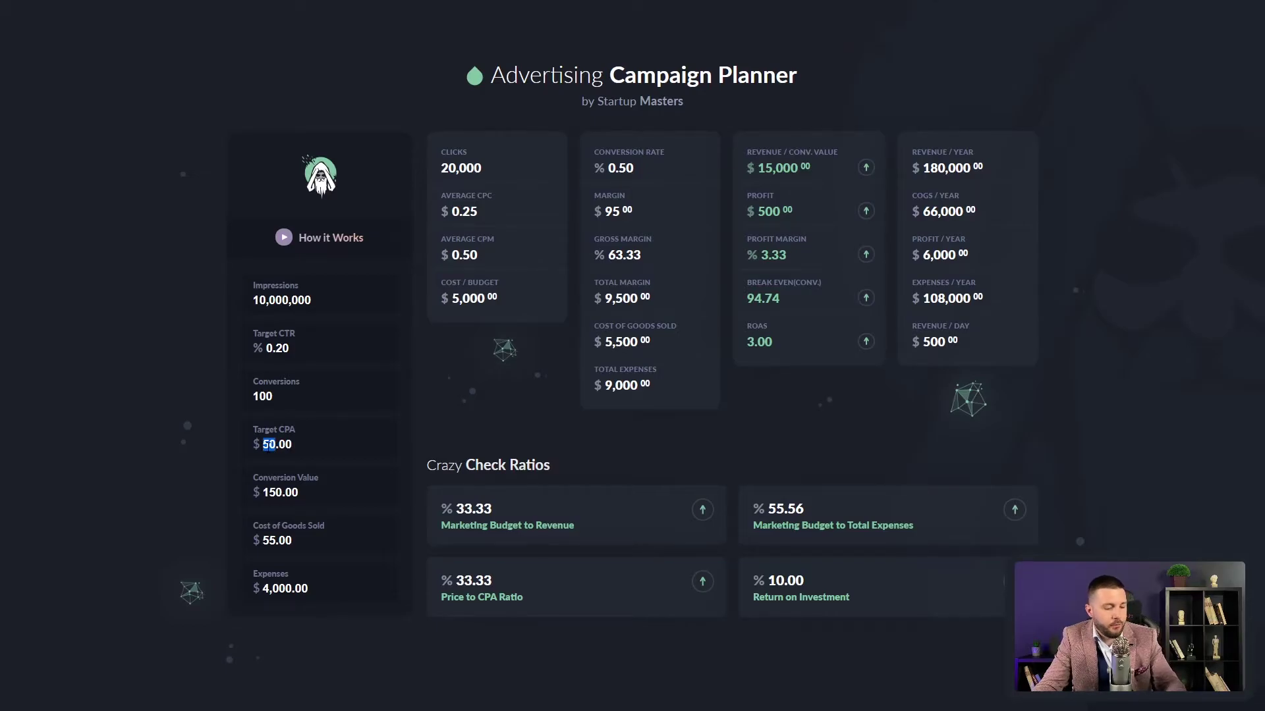
pyautogui.write('0')
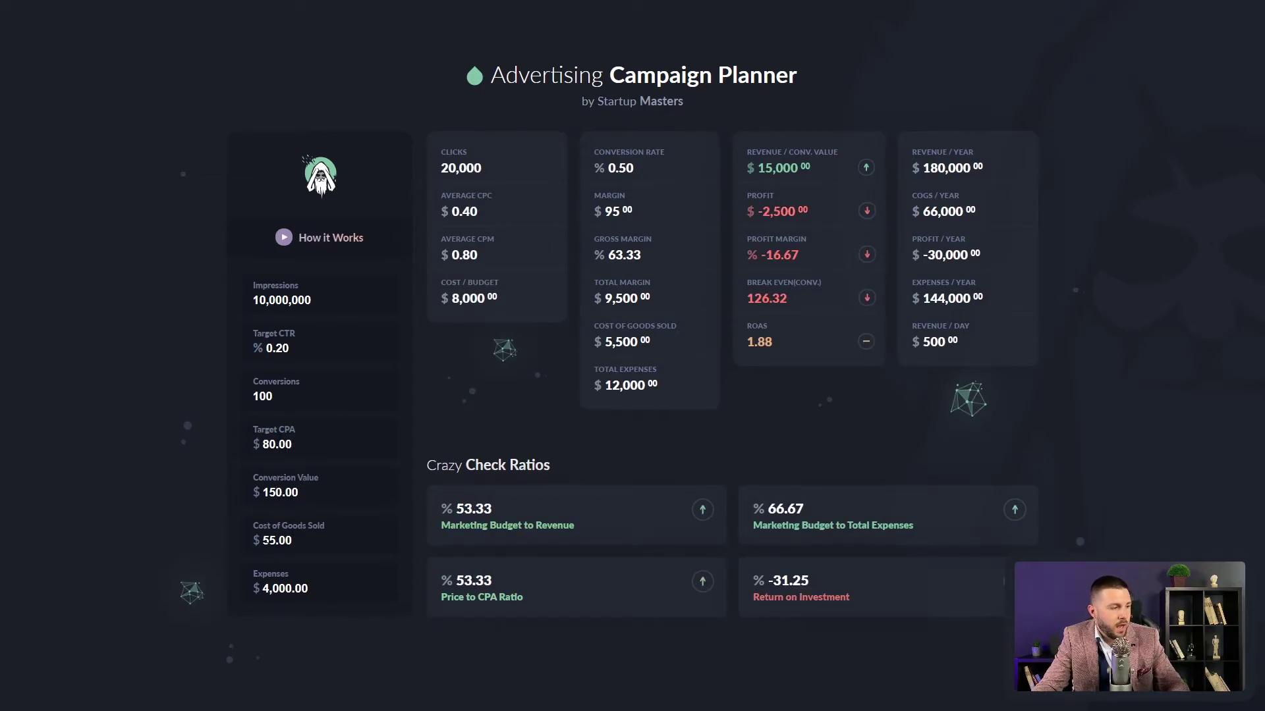
pyautogui.moveTo(275, 540); pyautogui.dragTo(263, 541)
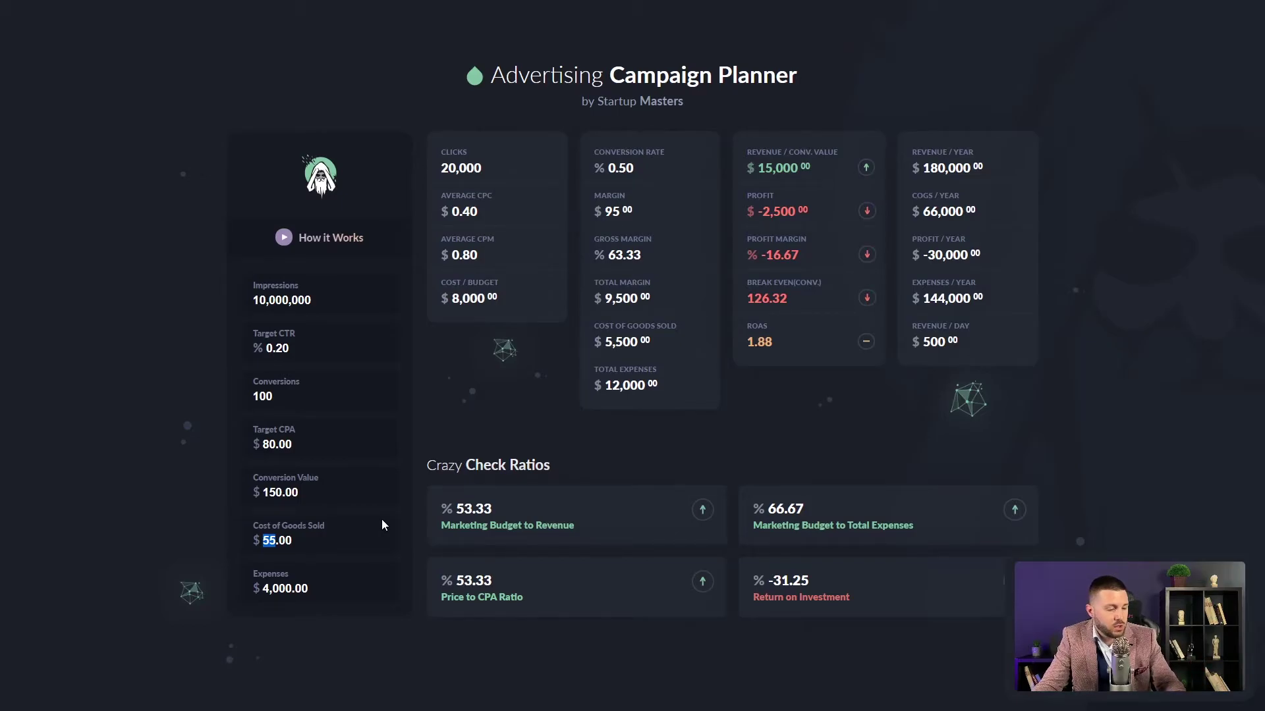
pyautogui.write('10')
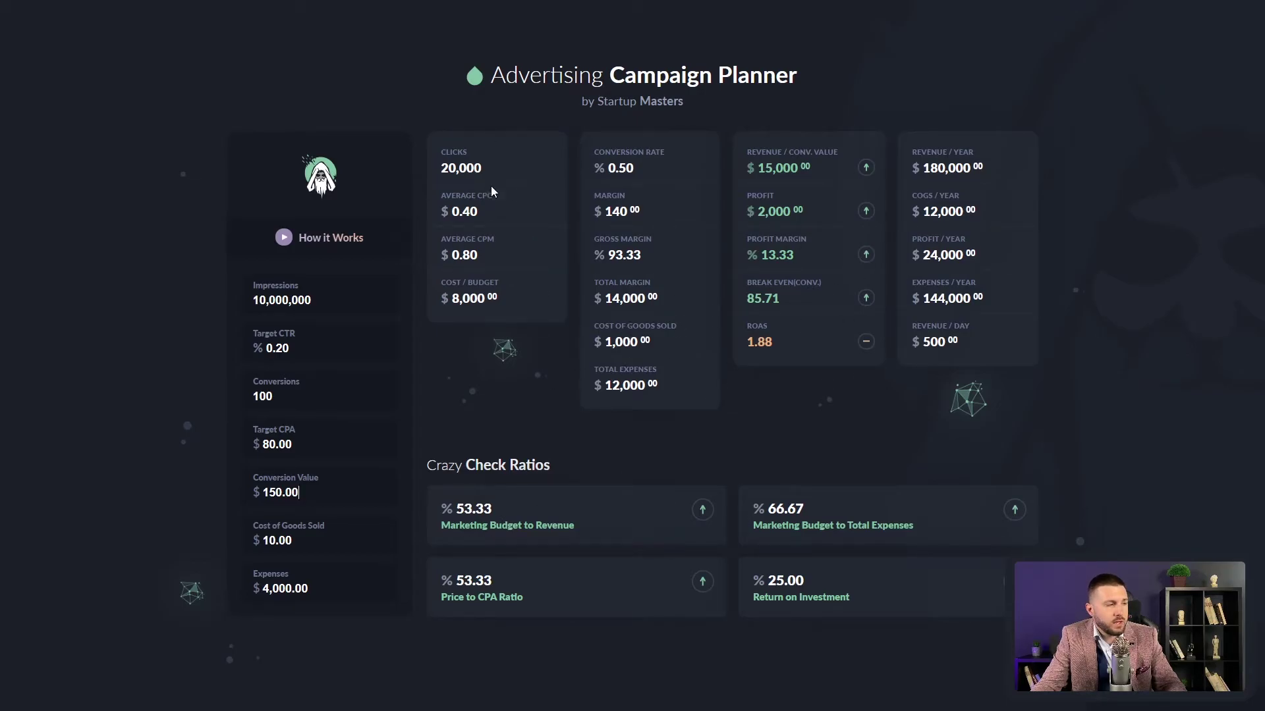
# Examine the calculated clicks and conversion rate results
pyautogui.moveTo(489, 168); pyautogui.dragTo(450, 169)
pyautogui.moveTo(651, 165); pyautogui.dragTo(606, 168)
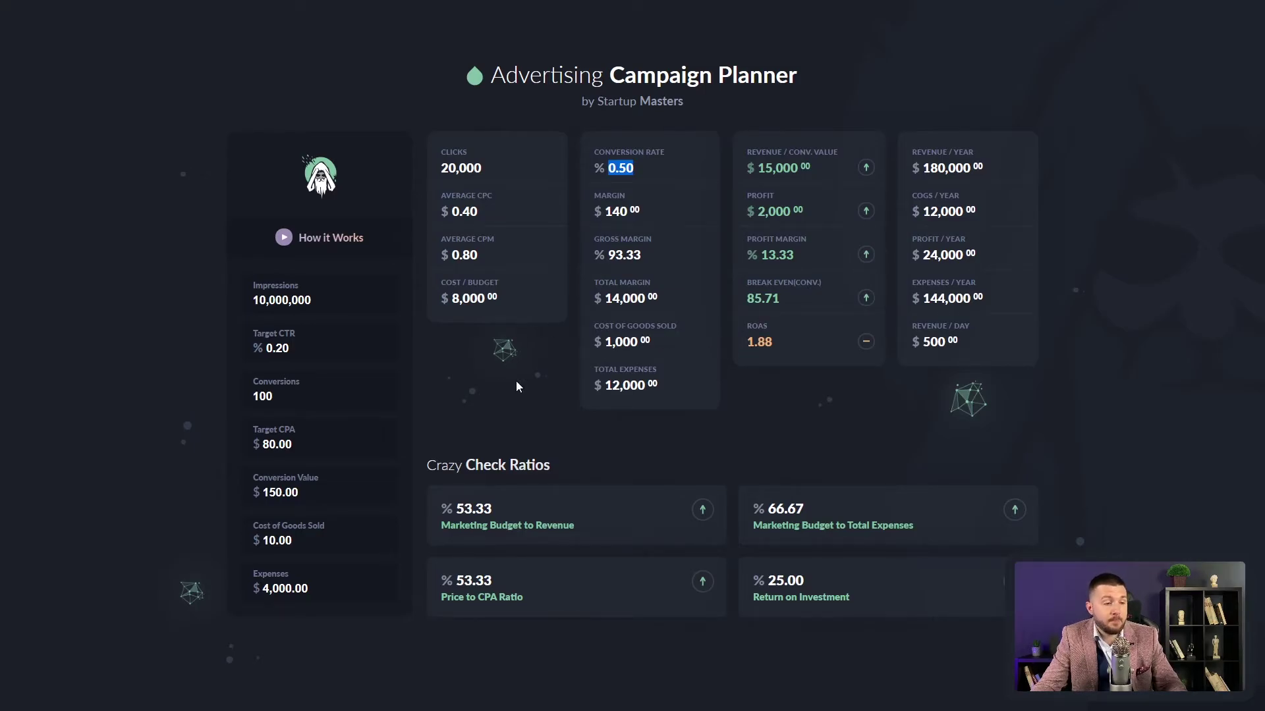
pyautogui.click(548, 353)
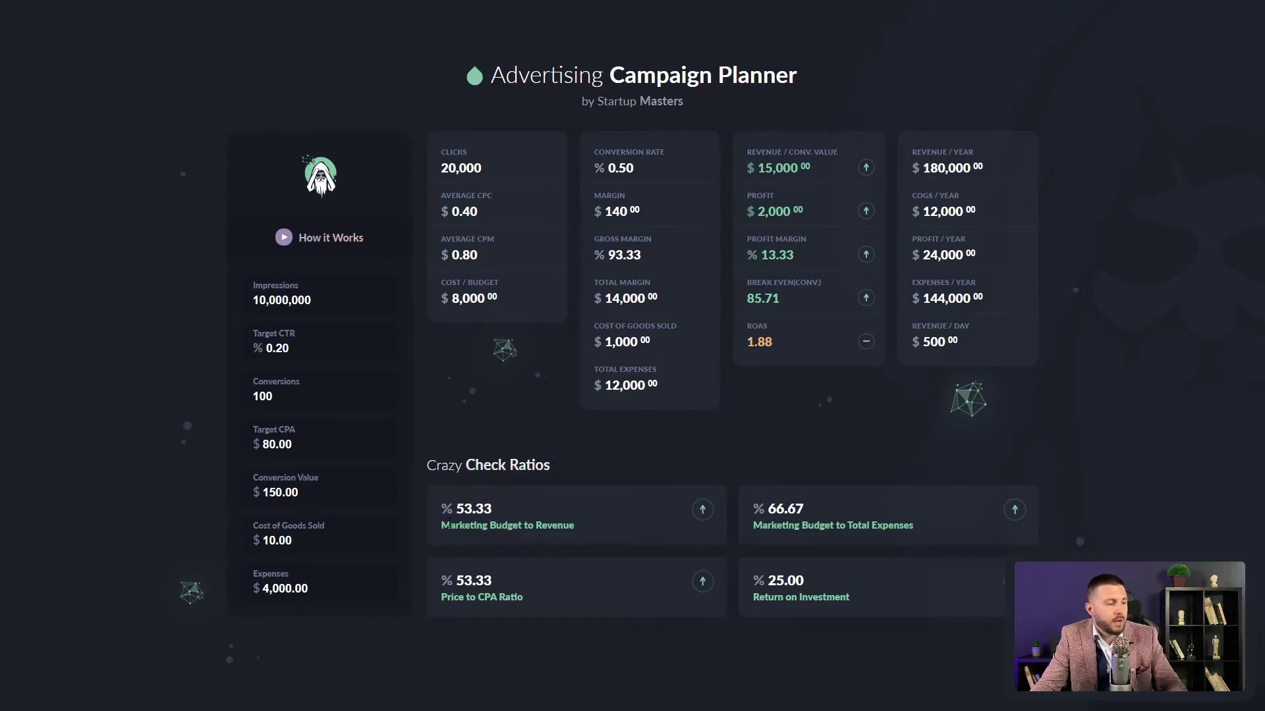
# Examine the marketing budget to revenue, price to CPA and return on investment ratios, and compare them with the ROAS
pyautogui.moveTo(450, 525); pyautogui.dragTo(564, 525)
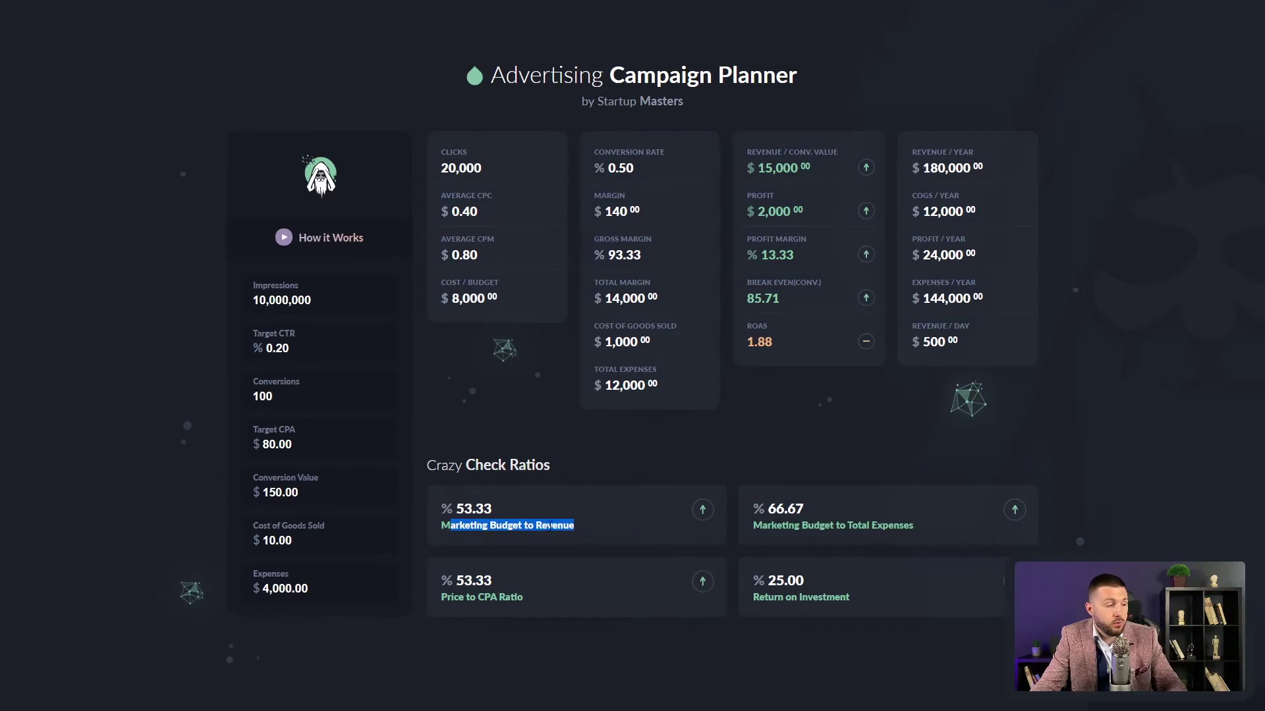
pyautogui.click(519, 520)
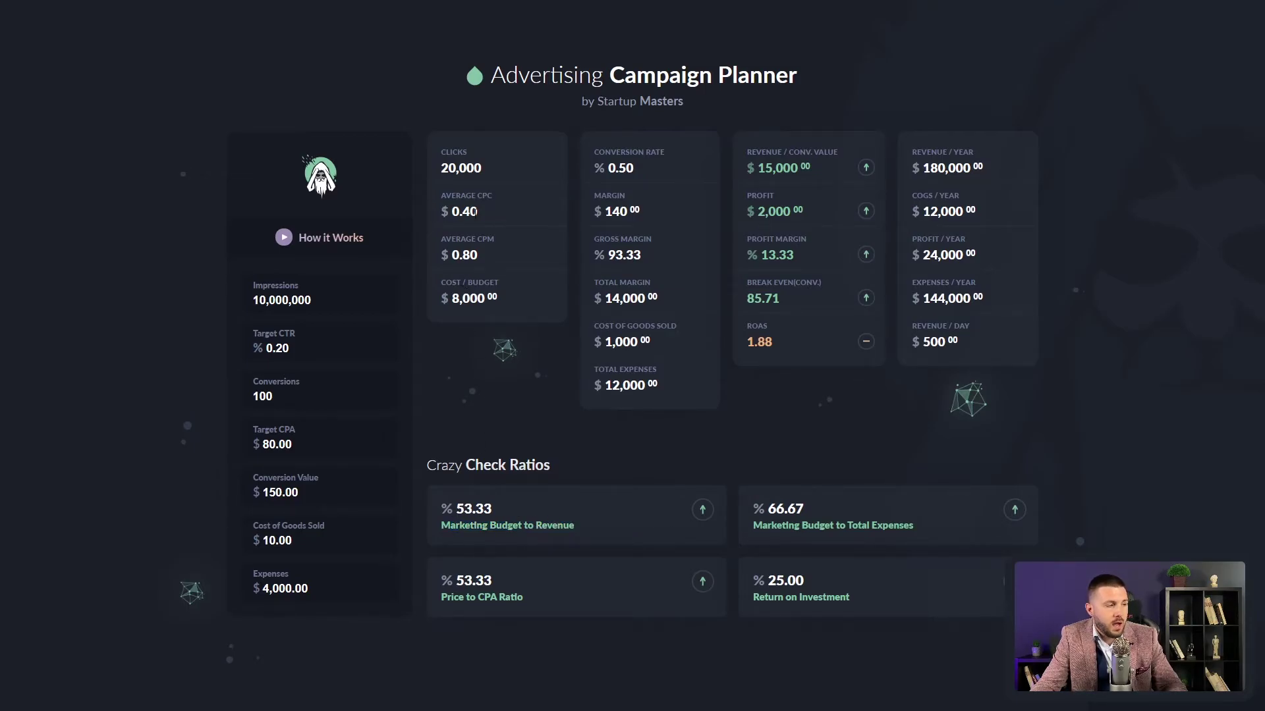
pyautogui.moveTo(456, 509); pyautogui.dragTo(492, 502)
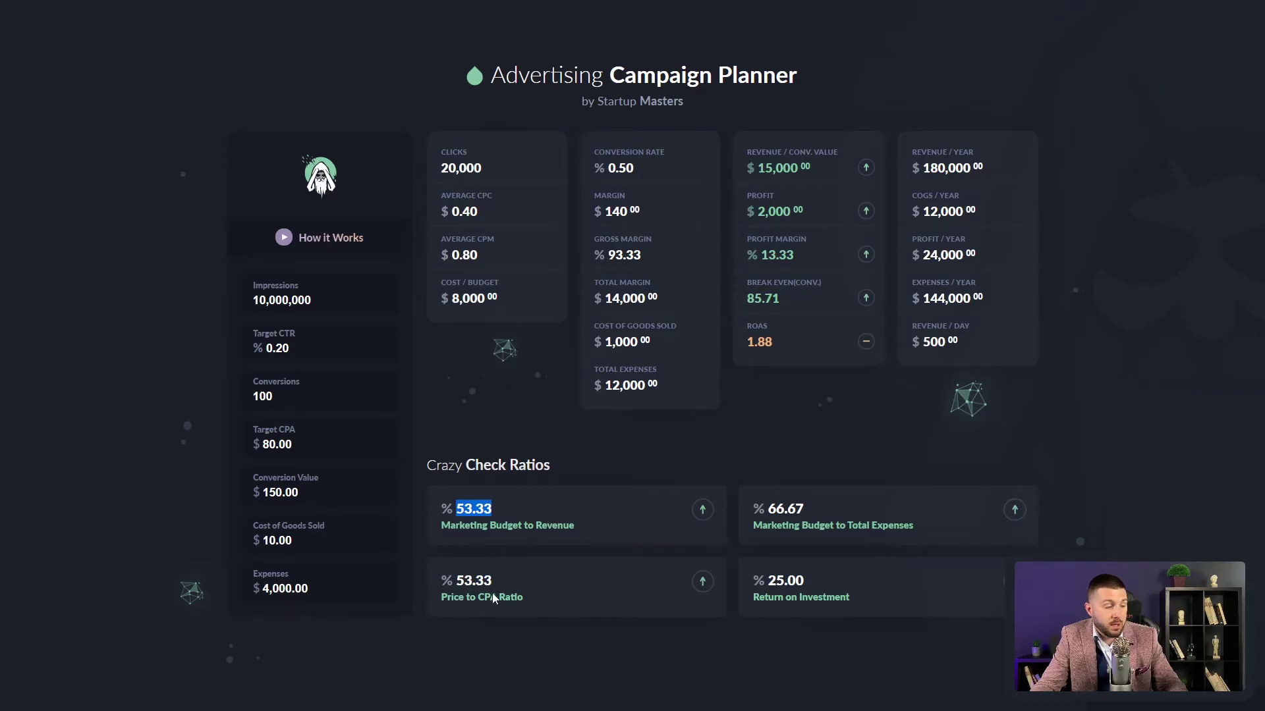
pyautogui.moveTo(458, 577); pyautogui.dragTo(500, 577)
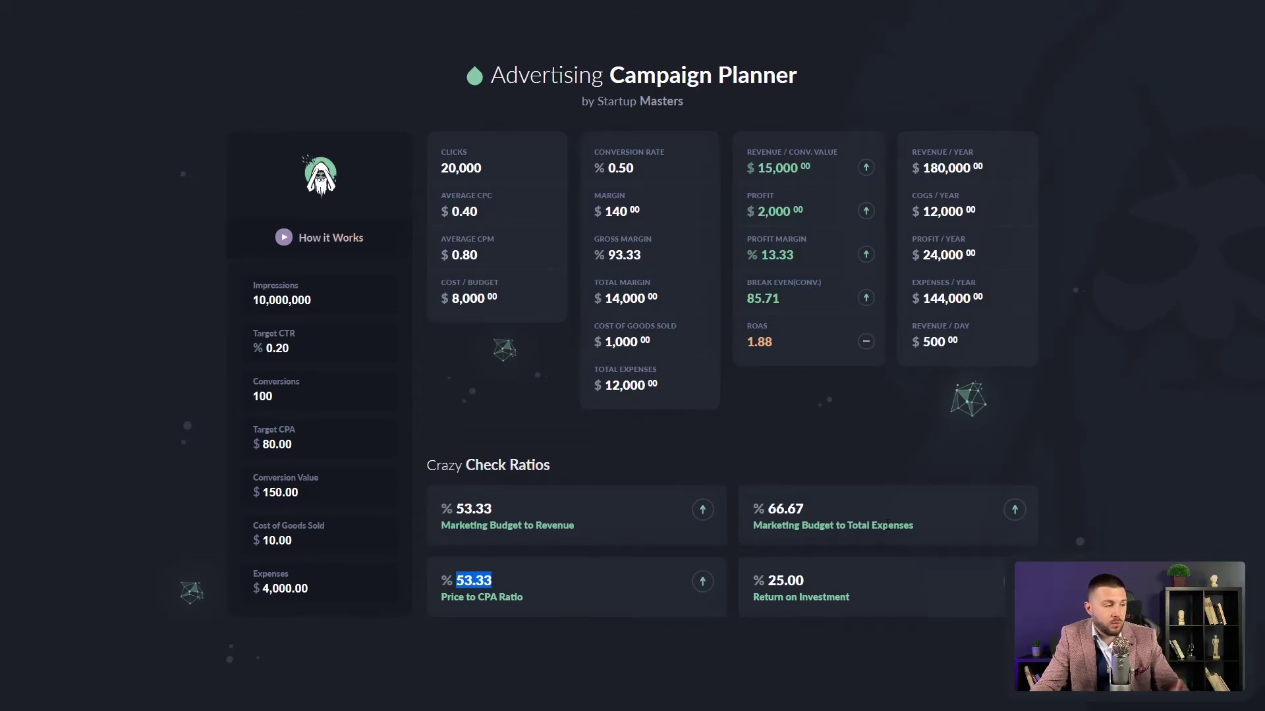
pyautogui.moveTo(767, 580); pyautogui.dragTo(804, 580)
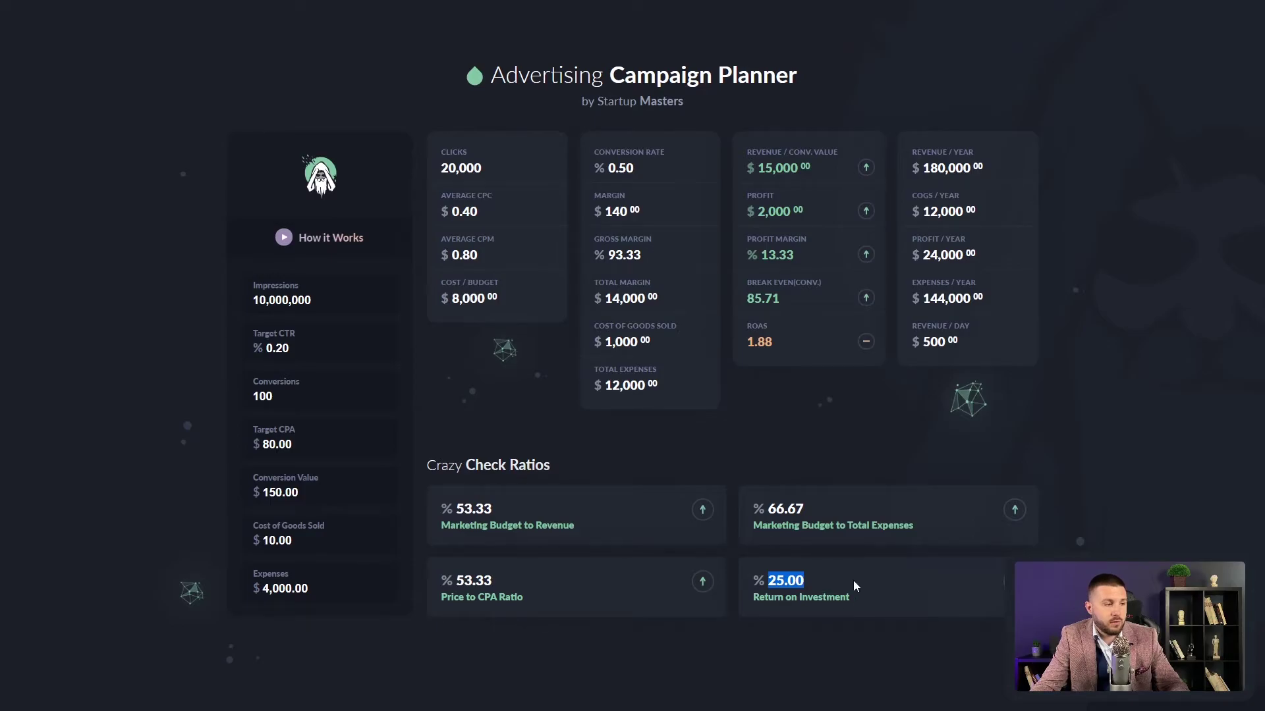
pyautogui.moveTo(772, 341); pyautogui.dragTo(751, 341)
pyautogui.click(789, 411)
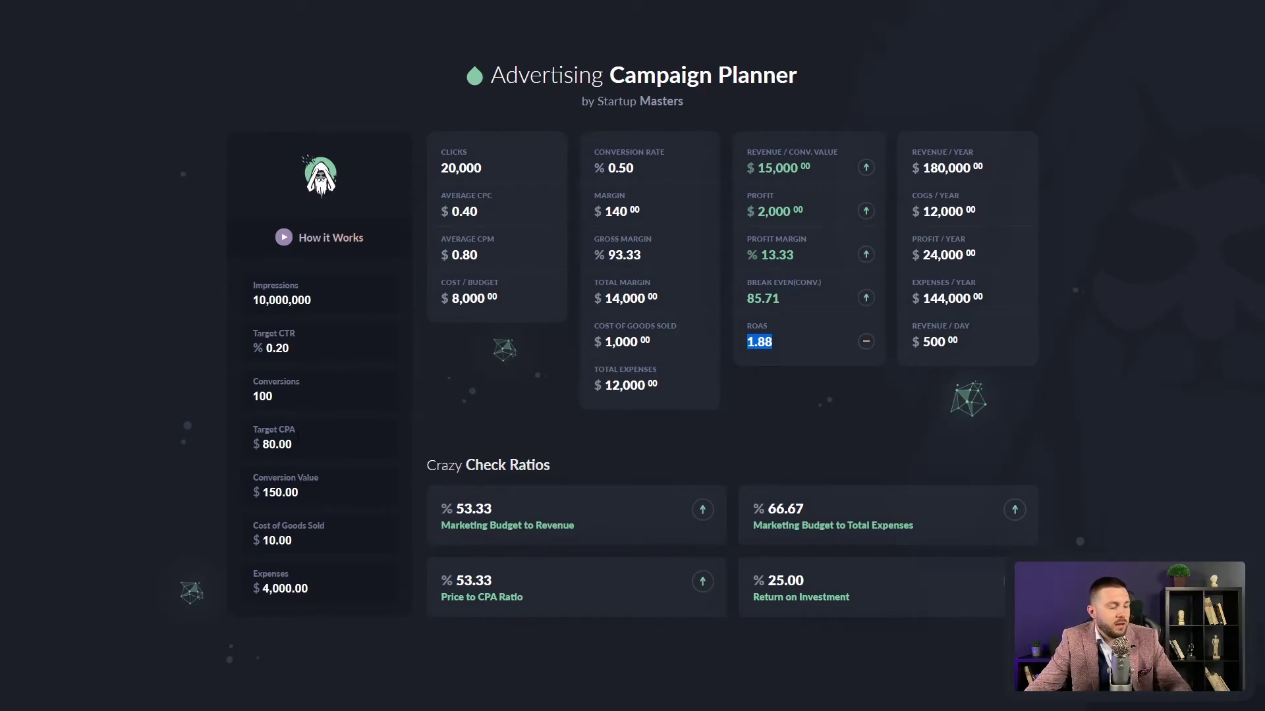
# Set the target CPA to $5.00 and check the marketing budget to revenue and price to CPA ratios
pyautogui.moveTo(274, 445); pyautogui.dragTo(263, 444)
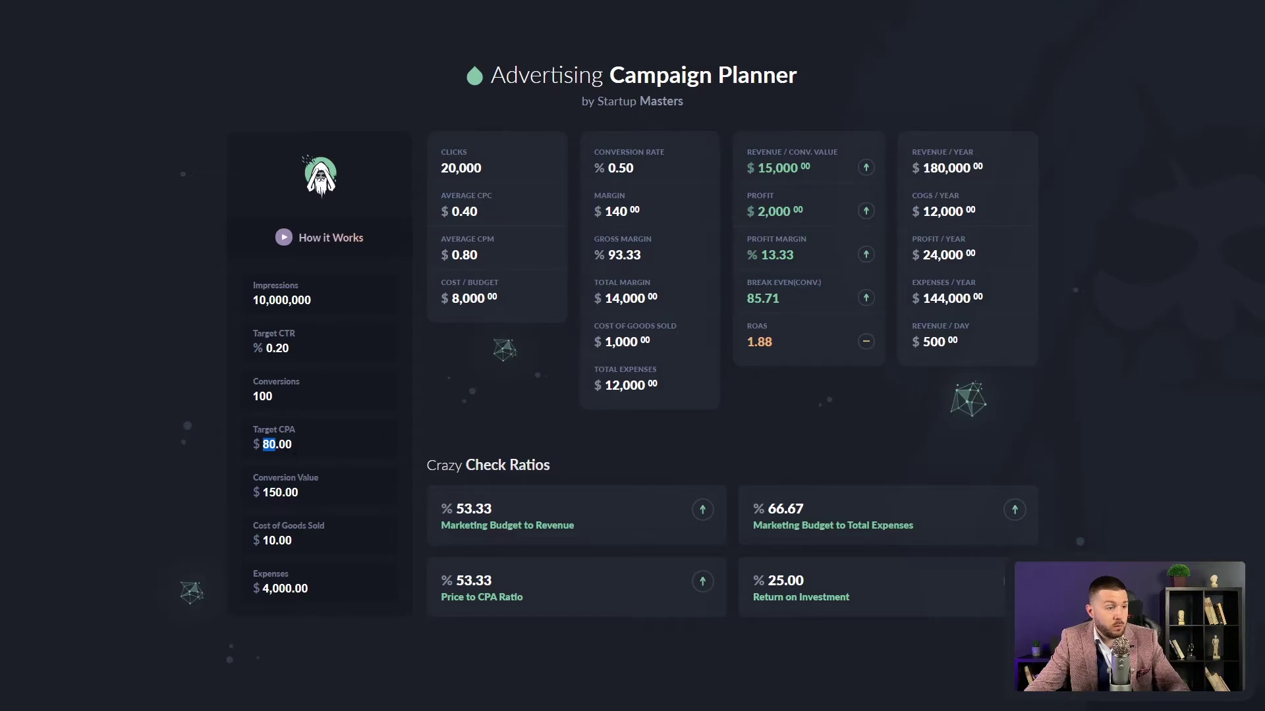
pyautogui.write('5')
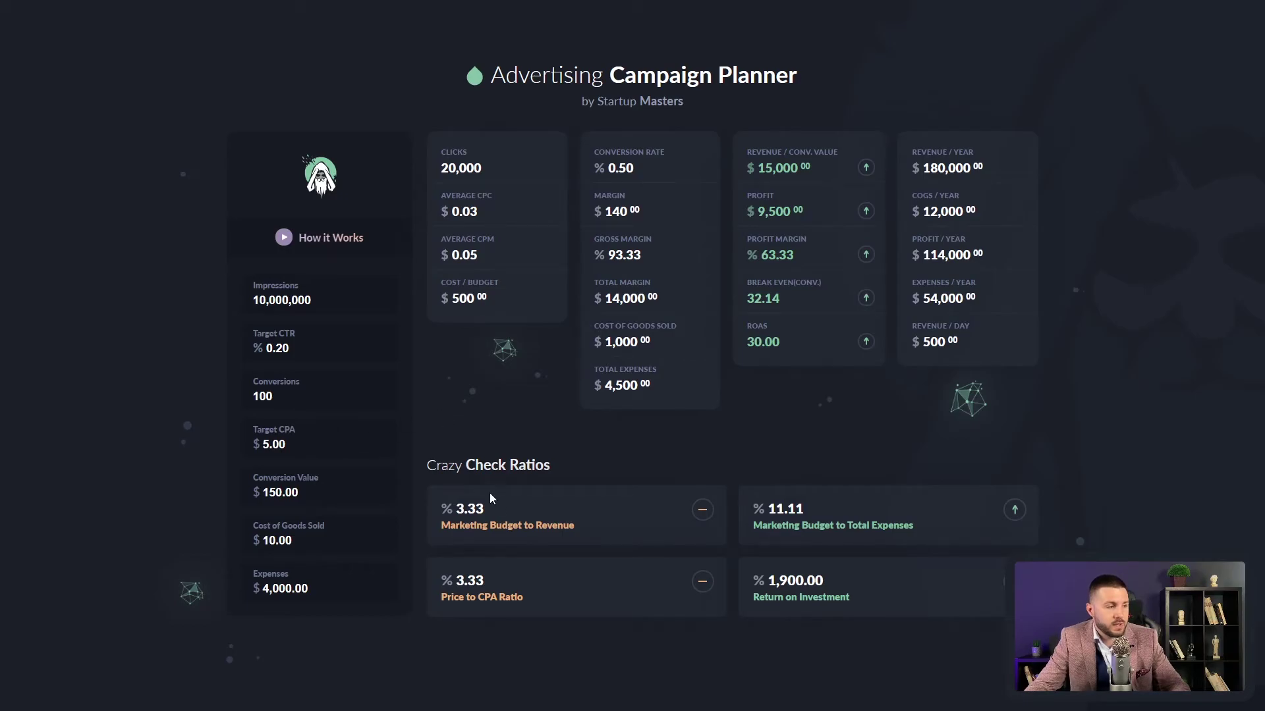
pyautogui.moveTo(456, 508); pyautogui.dragTo(488, 511)
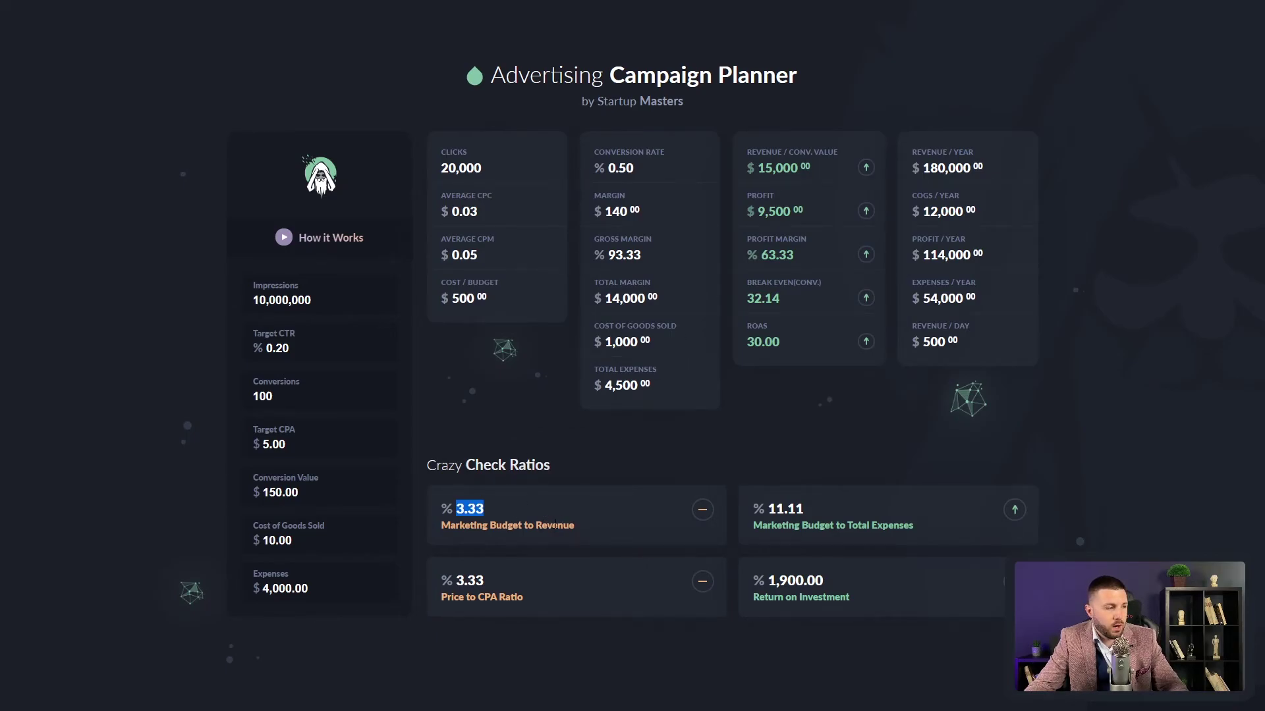
pyautogui.moveTo(457, 580); pyautogui.dragTo(510, 587)
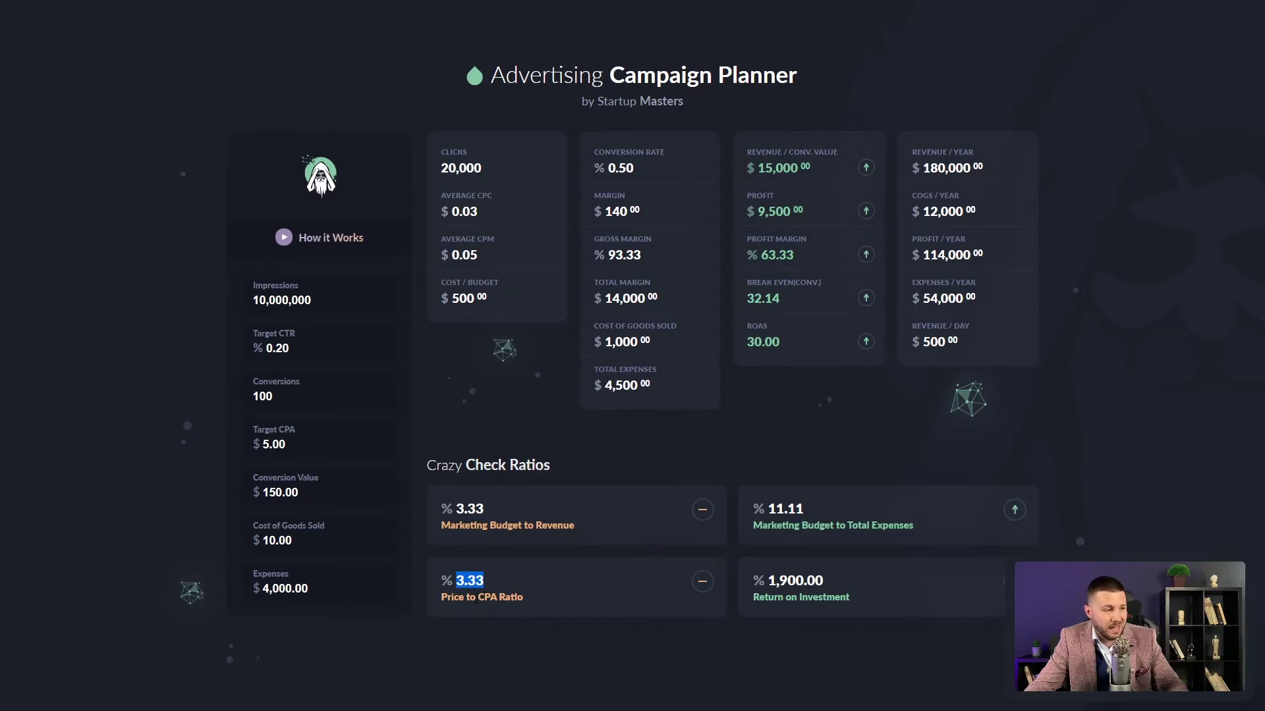
pyautogui.click(532, 590)
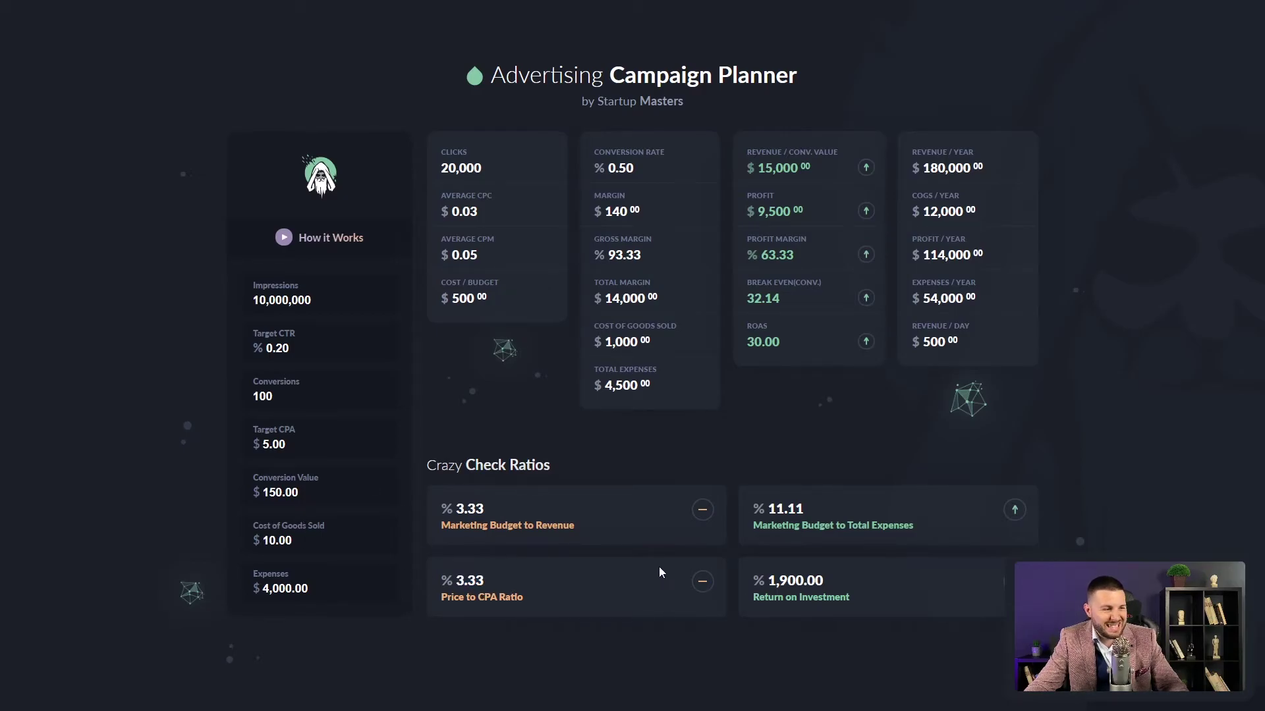
# Examine the marketing budget to total expenses ratio, return on investment, ROAS, average CPC and average CPM
pyautogui.doubleClick(772, 509)
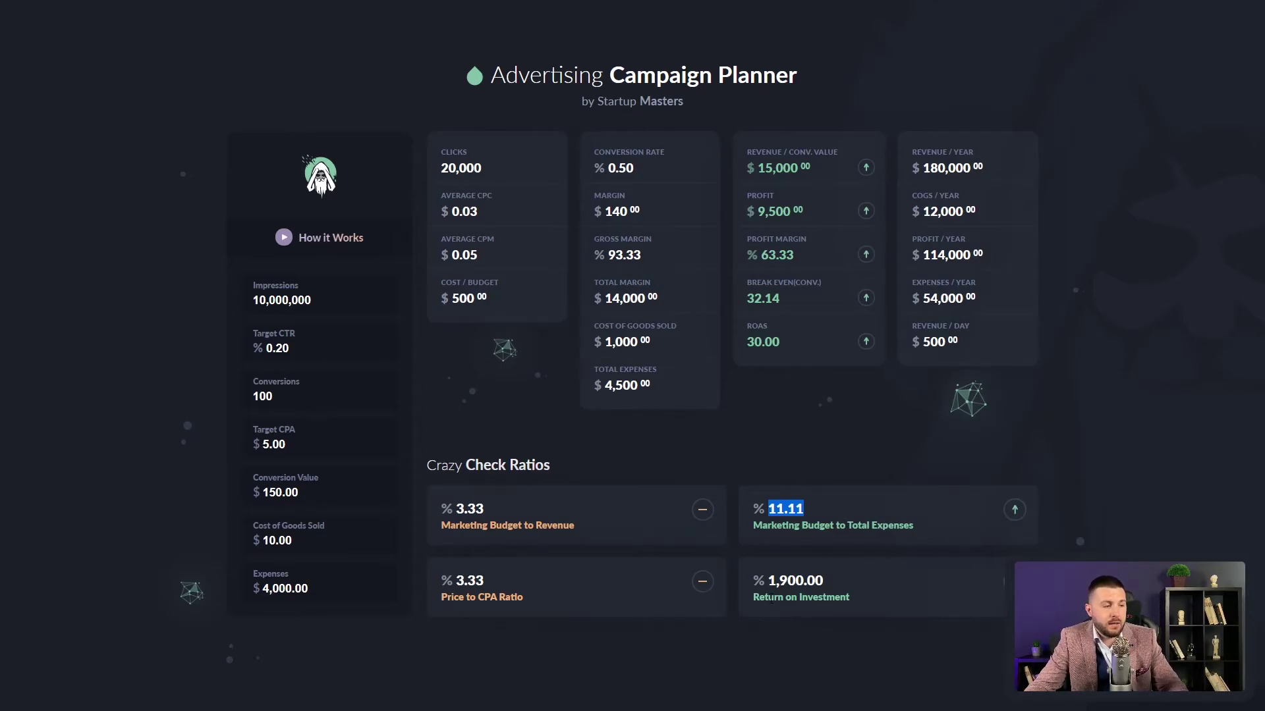
pyautogui.moveTo(768, 581); pyautogui.dragTo(808, 580)
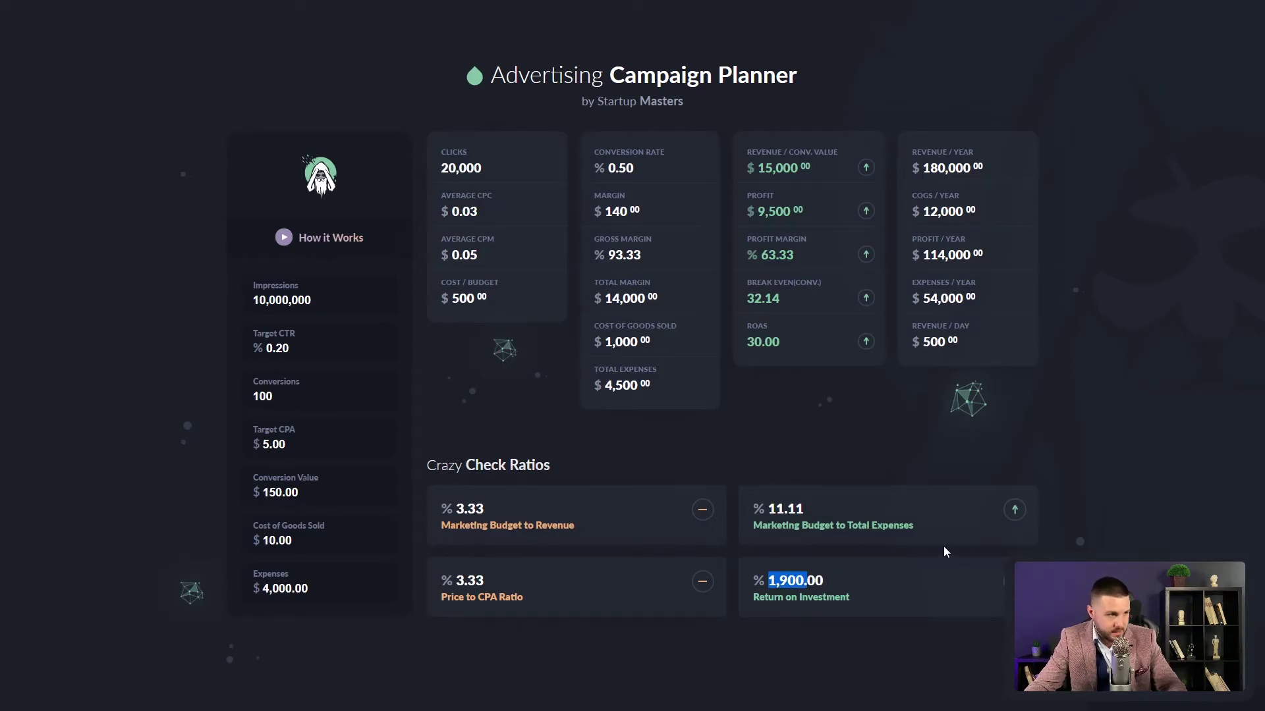
pyautogui.moveTo(781, 342); pyautogui.dragTo(754, 343)
pyautogui.click(811, 387)
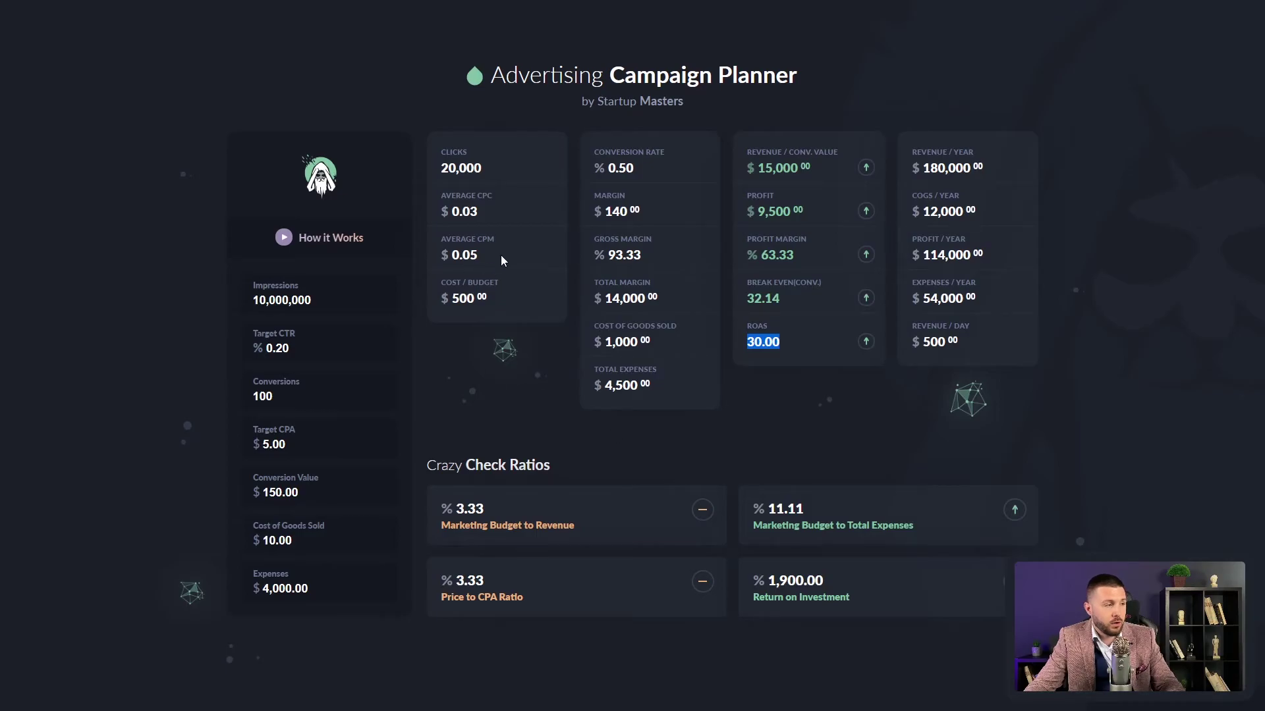
pyautogui.moveTo(482, 210); pyautogui.dragTo(451, 211)
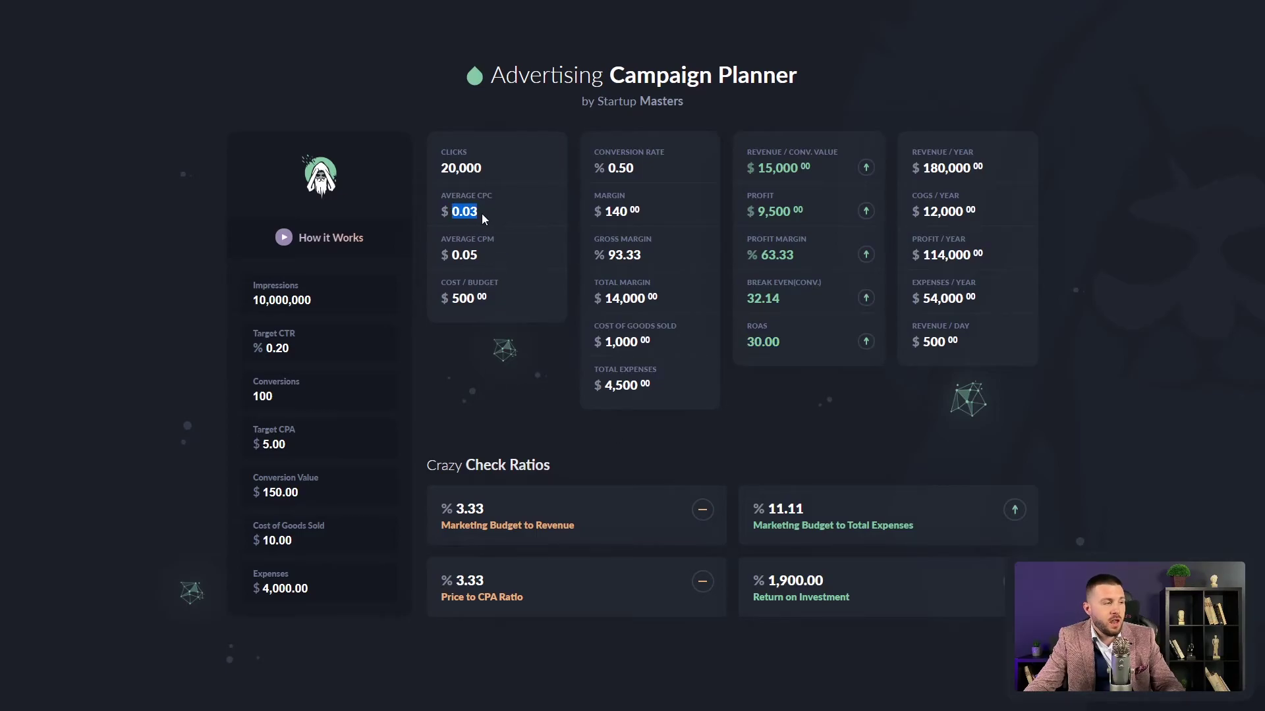
pyautogui.moveTo(475, 211); pyautogui.dragTo(472, 211)
pyautogui.click(494, 258)
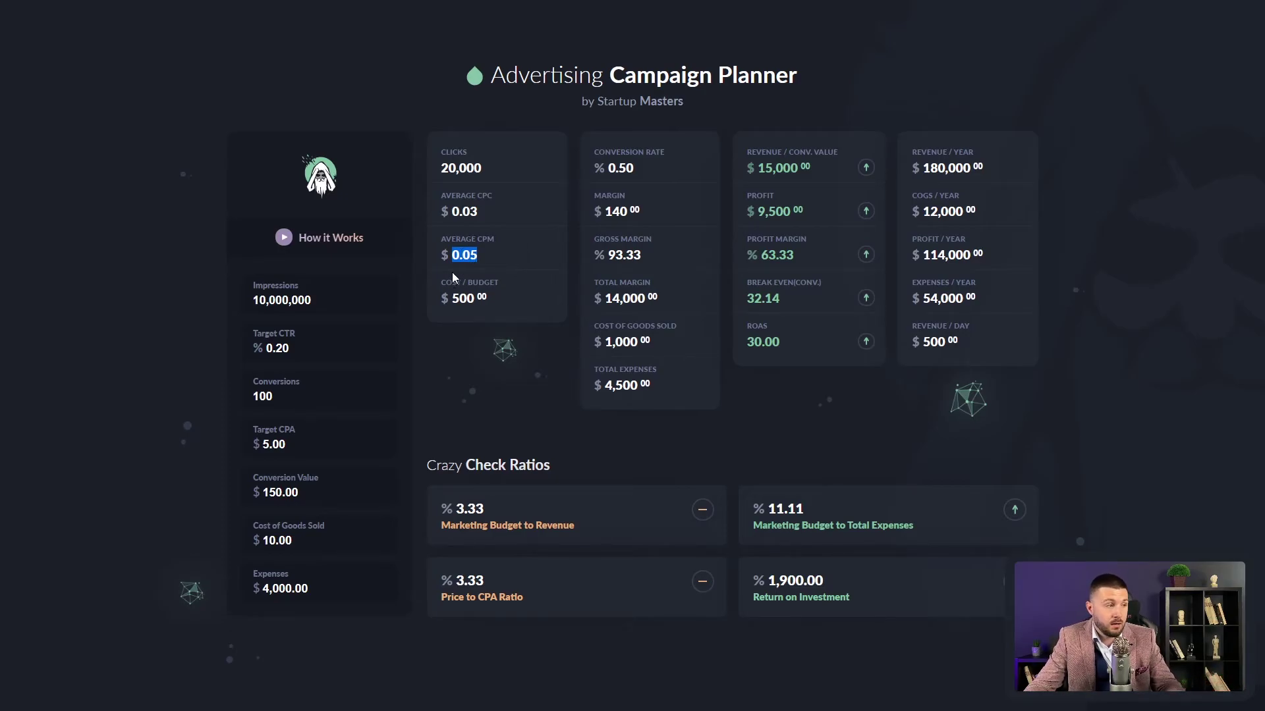
pyautogui.click(515, 270)
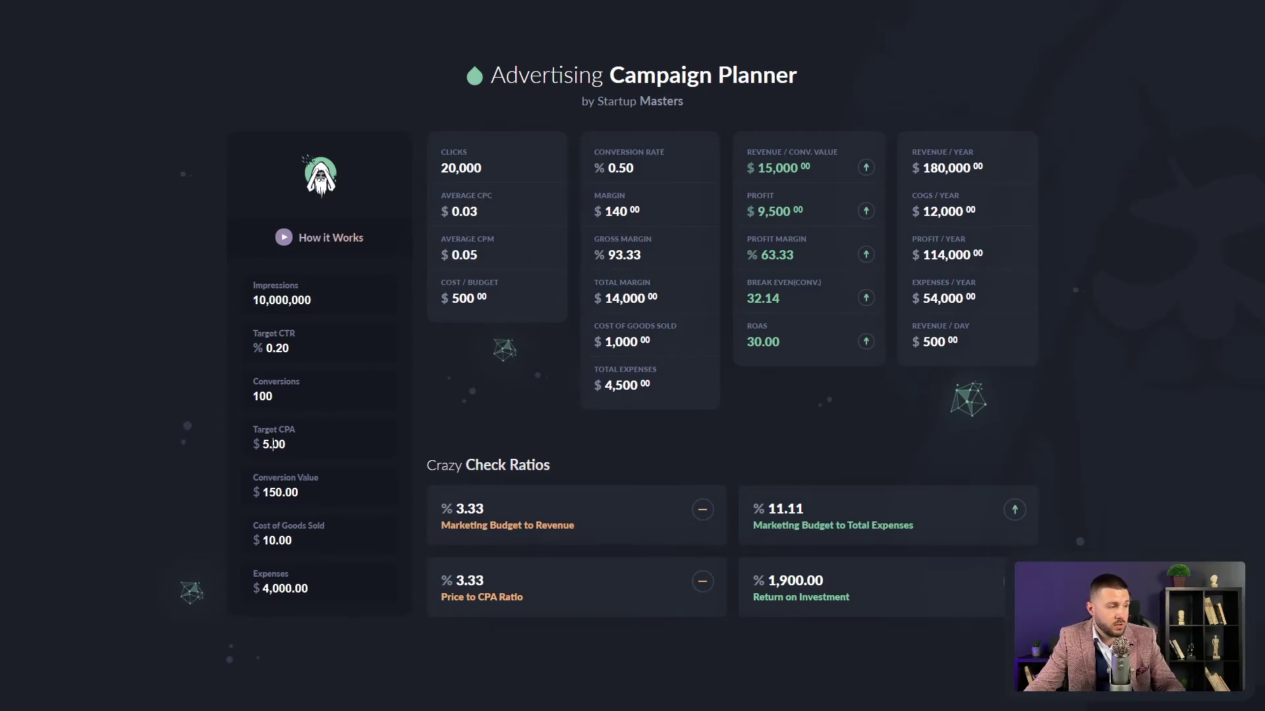
# Set the target CPA to $45.00 and check the recalculated ROAS
pyautogui.moveTo(272, 445); pyautogui.dragTo(263, 444)
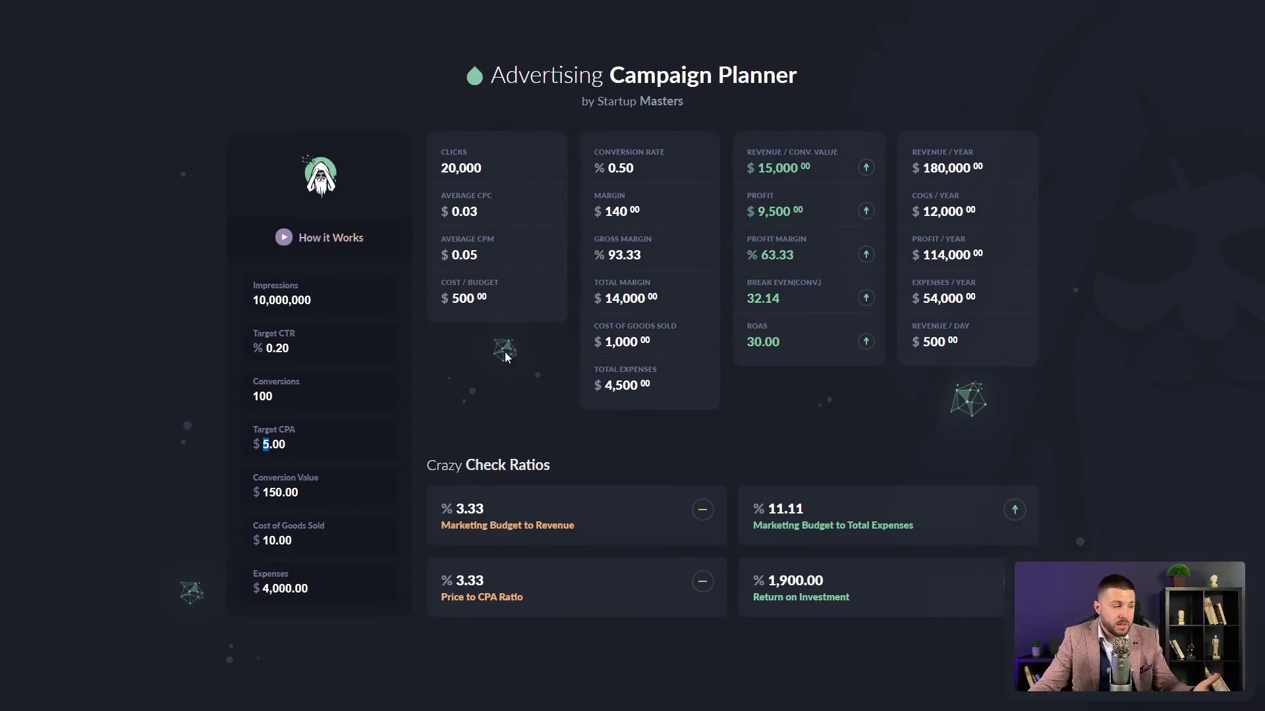
pyautogui.click(268, 445)
pyautogui.press('BackSpace')
pyautogui.write('45')
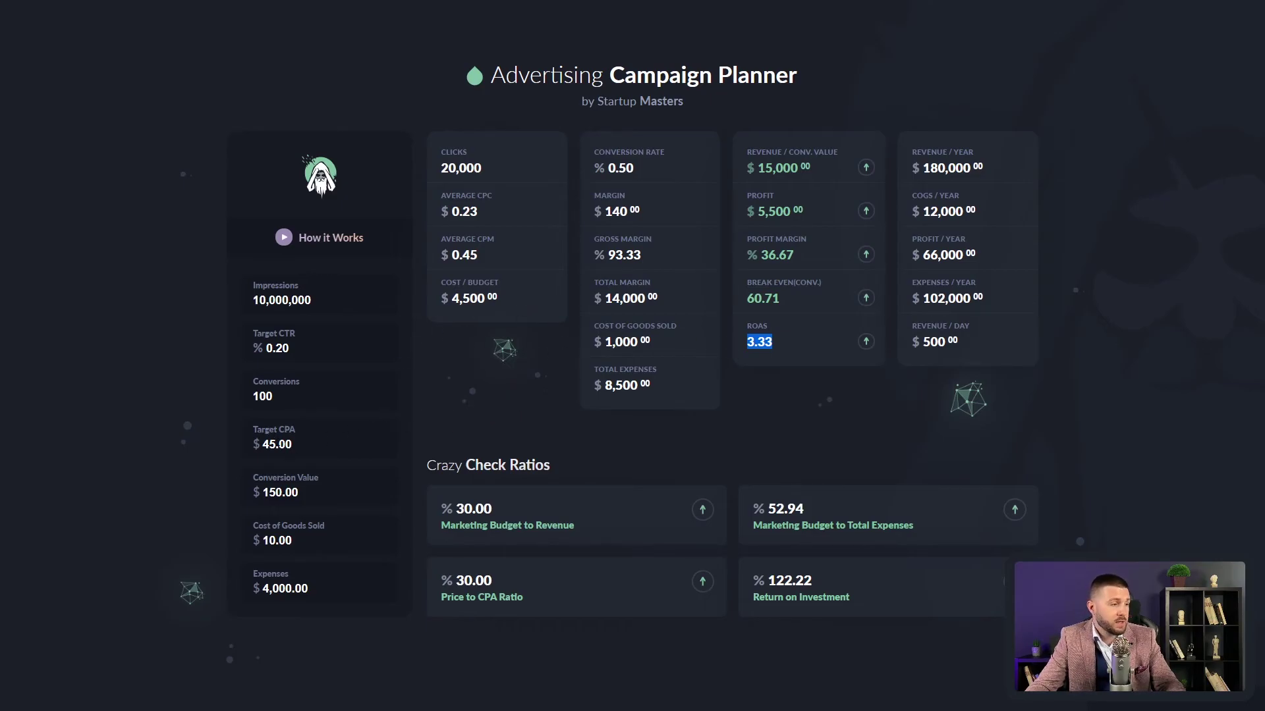
# Set the target CPA to $25.00 and check the recalculated average CPC and average CPM
pyautogui.click(268, 445)
pyautogui.moveTo(268, 445); pyautogui.dragTo(263, 446)
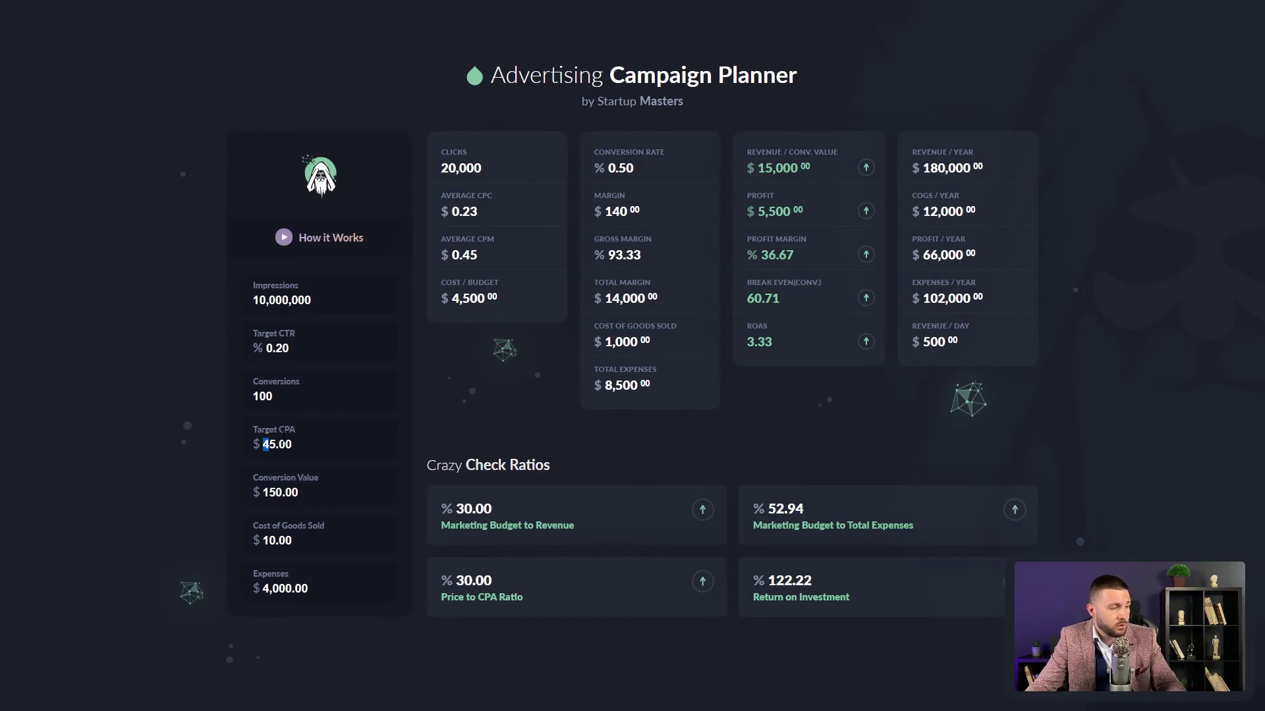
pyautogui.write('2')
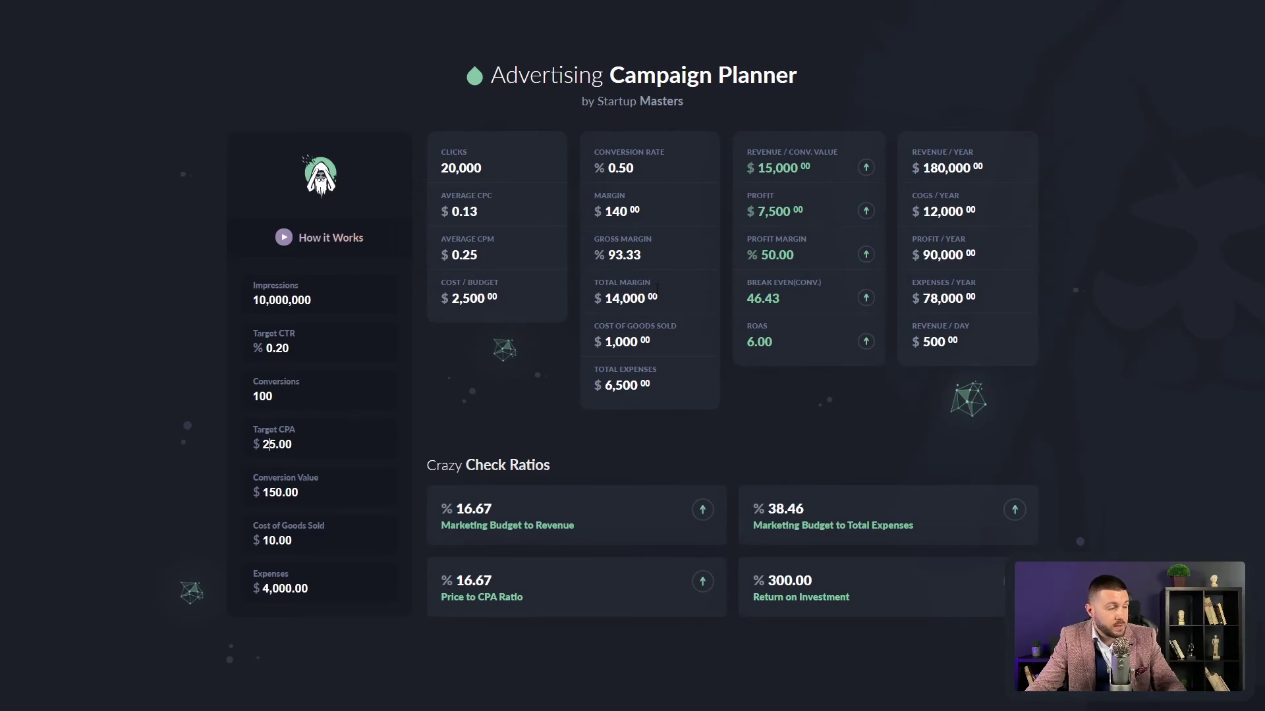
pyautogui.moveTo(460, 213); pyautogui.dragTo(495, 257)
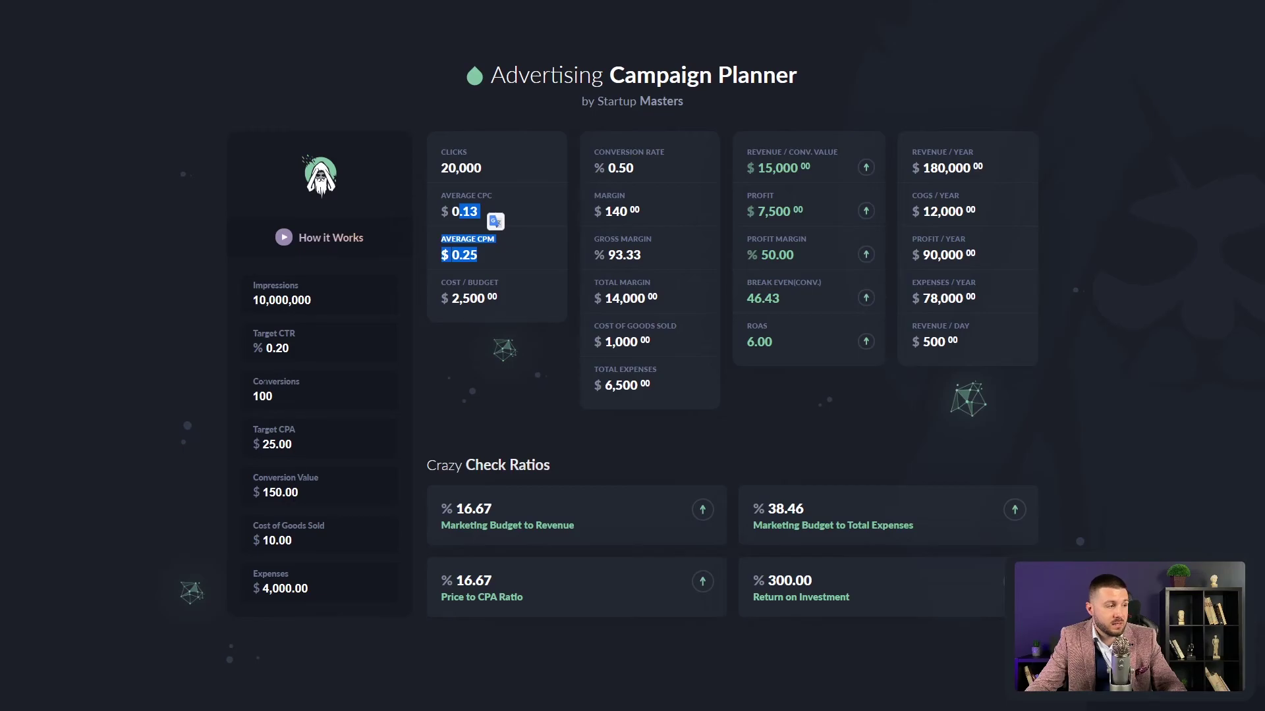
# Try a target CPA of $55.00, and finally set it to $80.00
pyautogui.click(266, 446)
pyautogui.write('5')
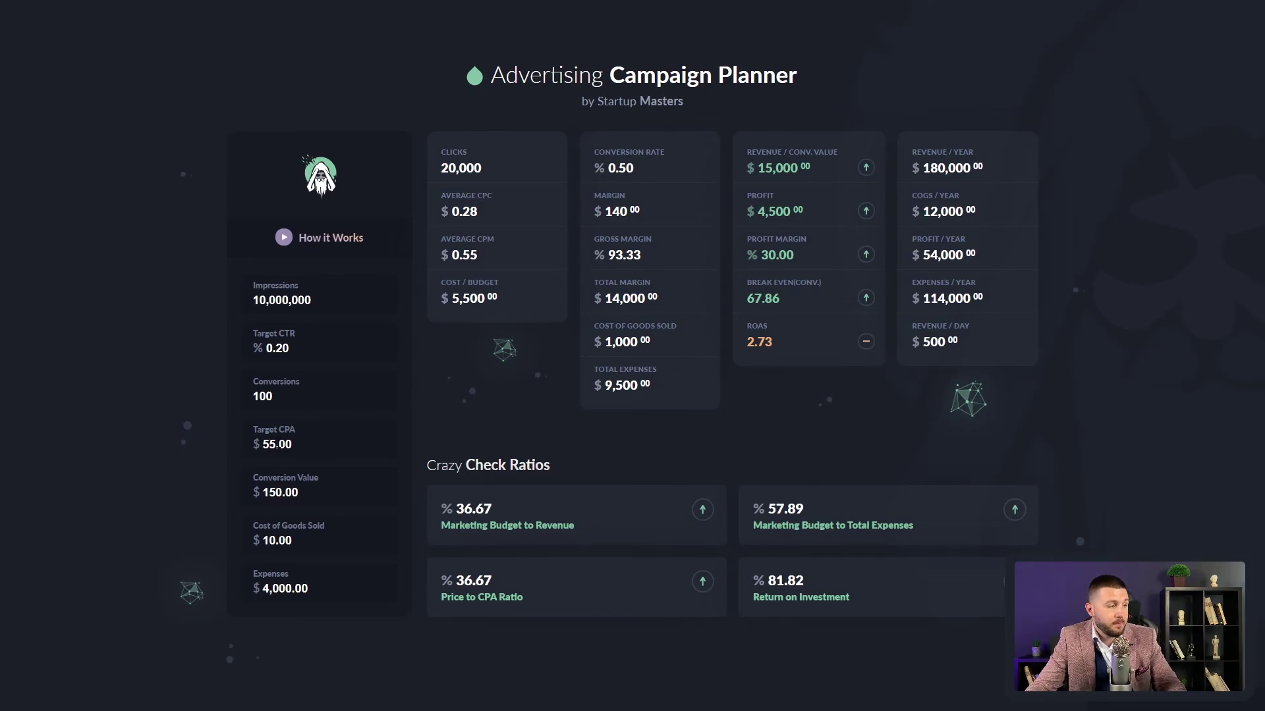
pyautogui.moveTo(276, 444); pyautogui.dragTo(263, 444)
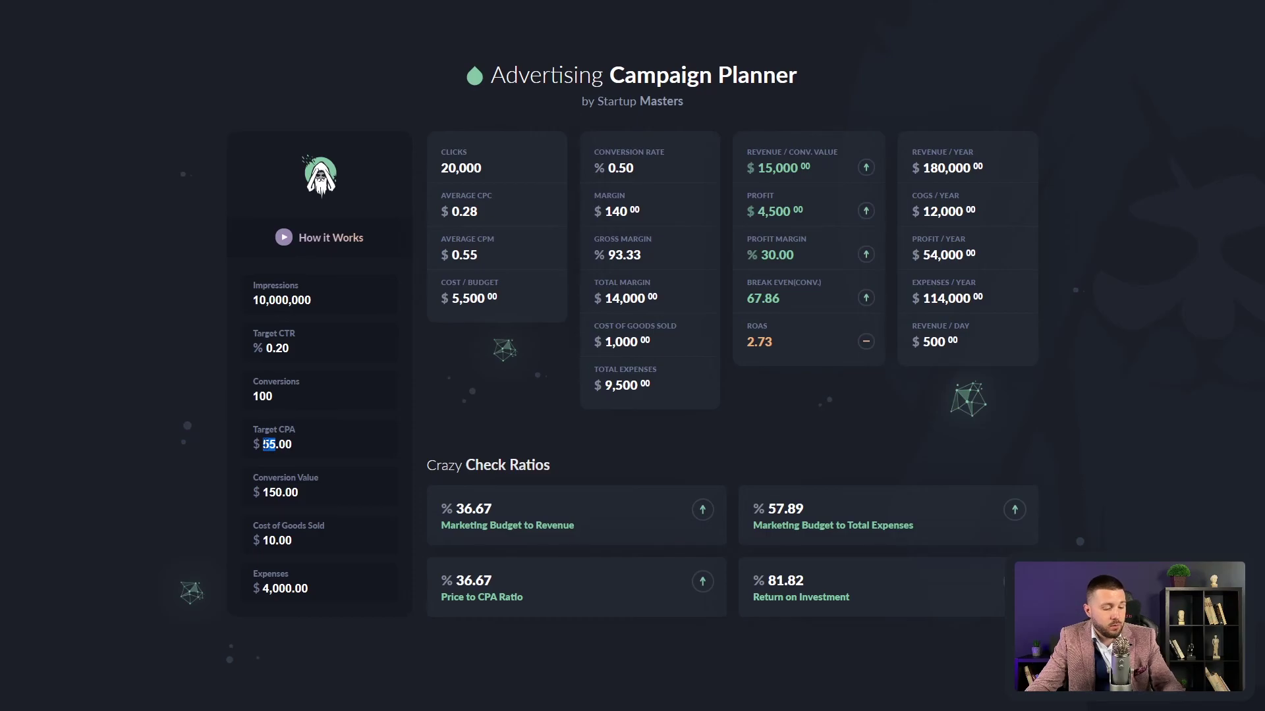
pyautogui.write('80')
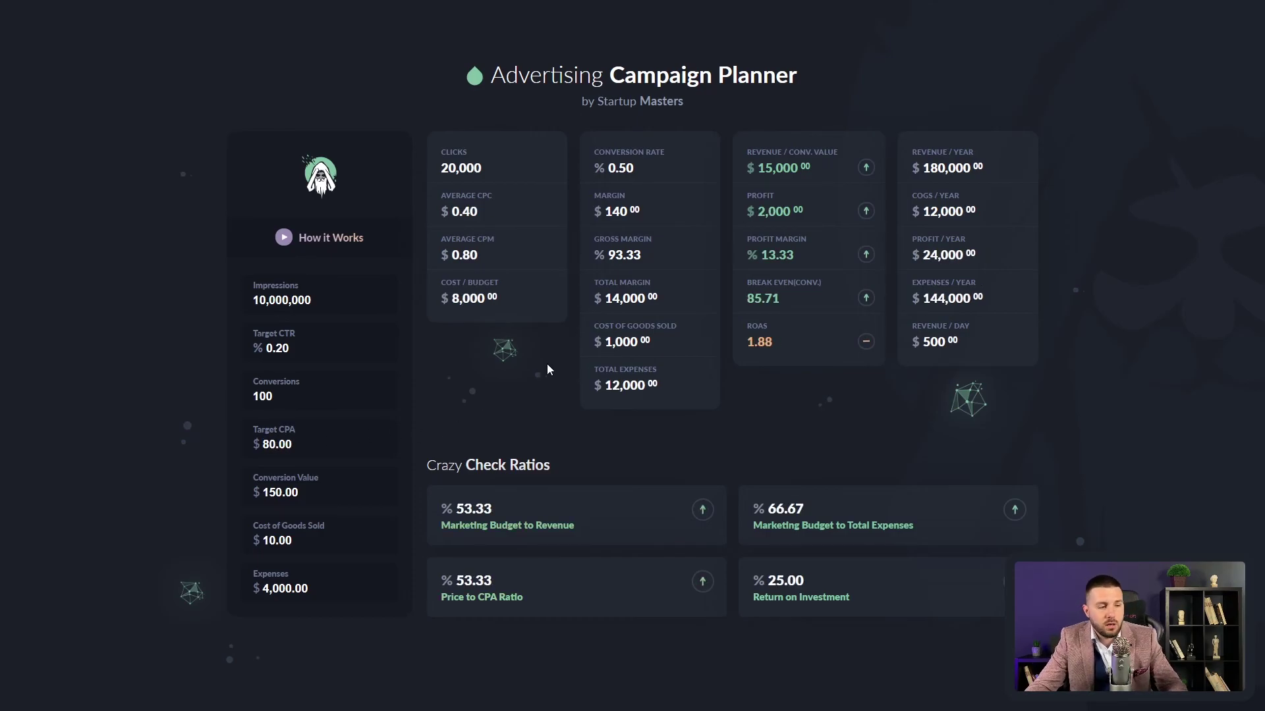